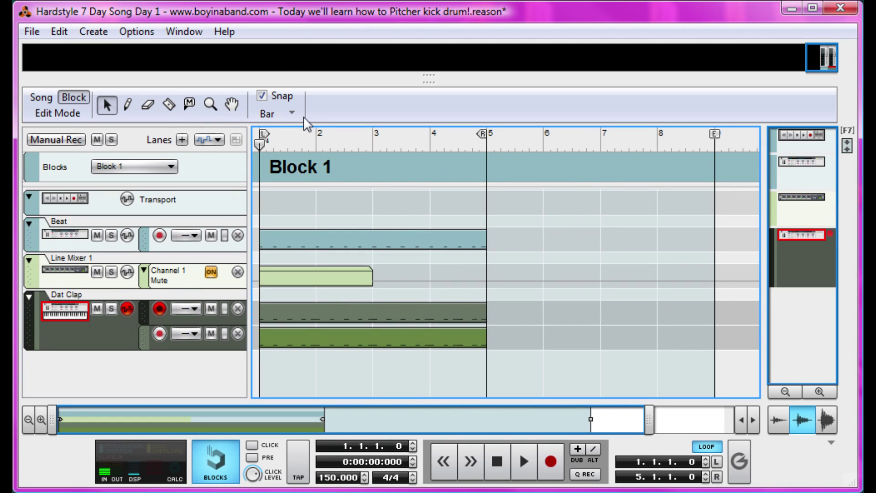
# Show the device rack and add a new Combinator to it.
pyautogui.press('space')
pyautogui.press('space')
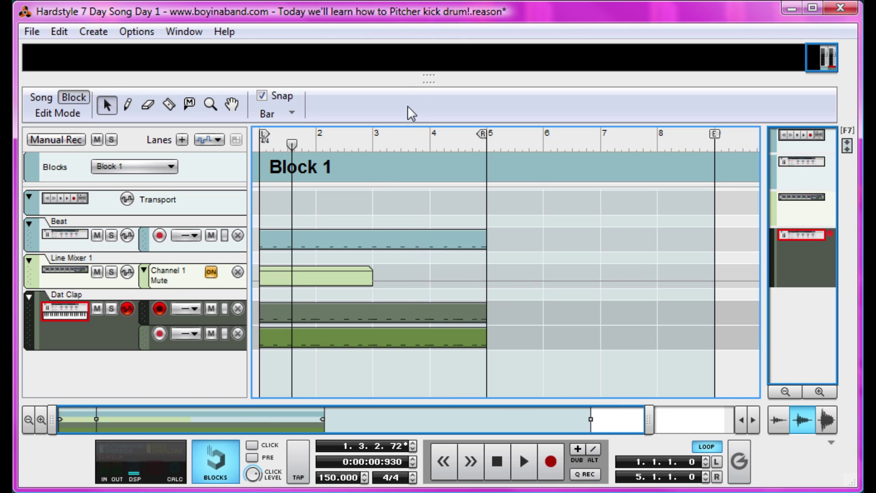
pyautogui.moveTo(407, 80); pyautogui.dragTo(368, 427)
pyautogui.rightClick(273, 288)
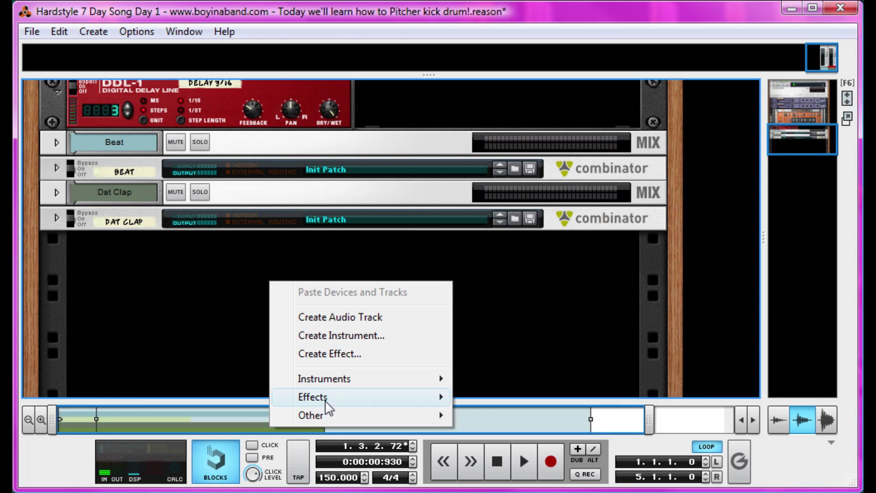
pyautogui.moveTo(333, 420)
pyautogui.click(601, 415)
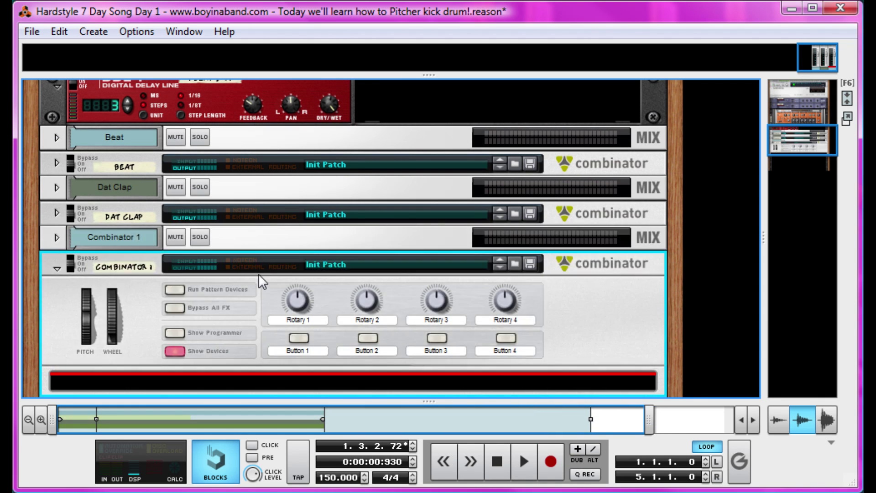
pyautogui.scroll(-3, 270, 244)
# Add a Line Mixer 6:2 inside Combinator 1.
pyautogui.rightClick(271, 235)
pyautogui.moveTo(394, 443)
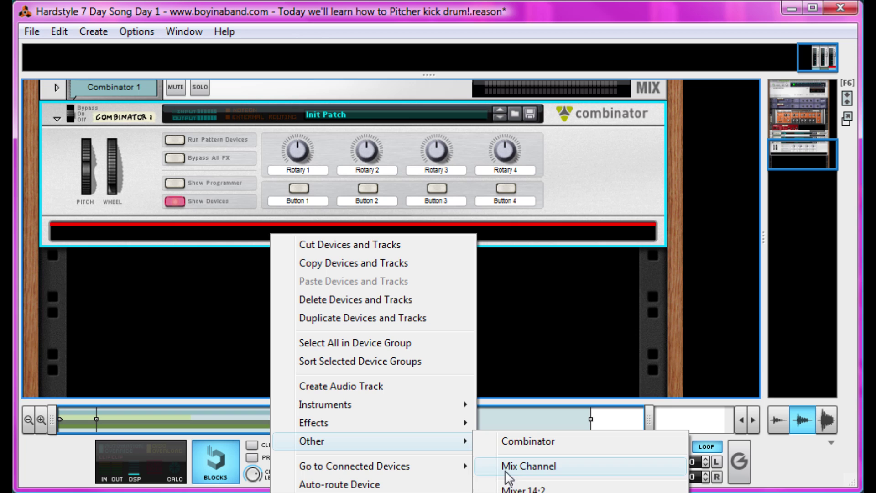
pyautogui.click(506, 488)
# Add a Thor synthesizer inside the Combinator, below the Line Mixer.
pyautogui.rightClick(326, 296)
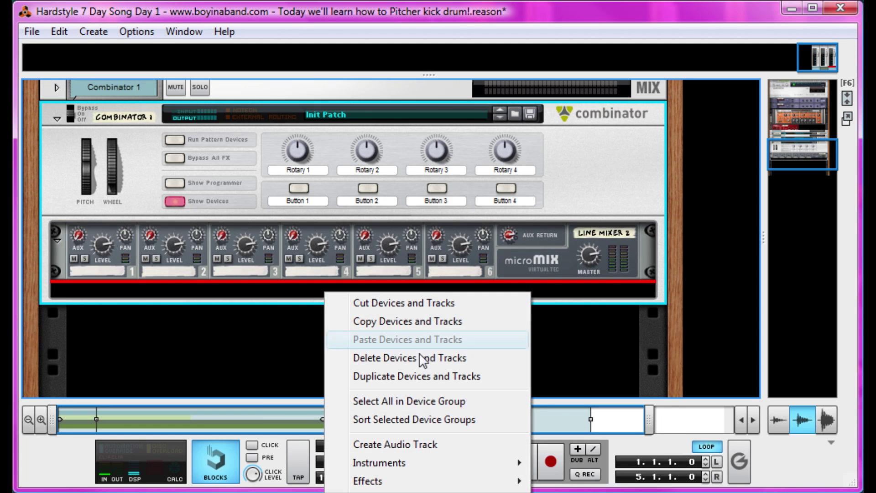
pyautogui.moveTo(502, 462)
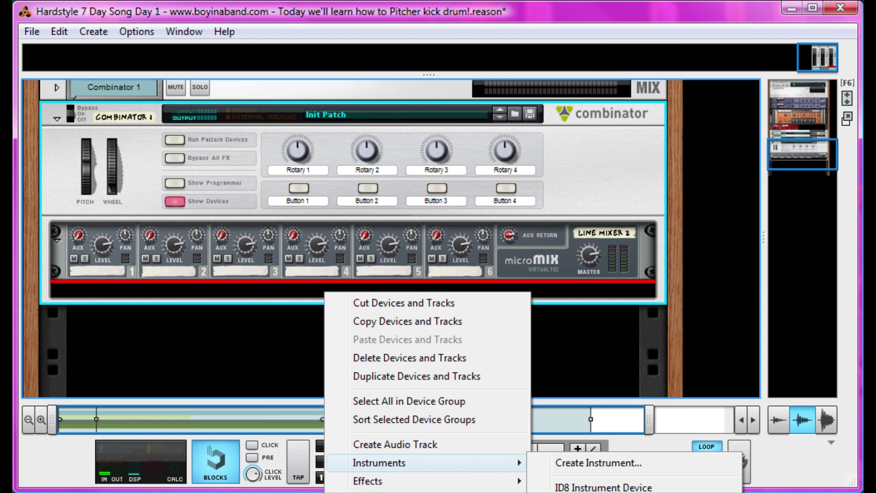
pyautogui.click(603, 491)
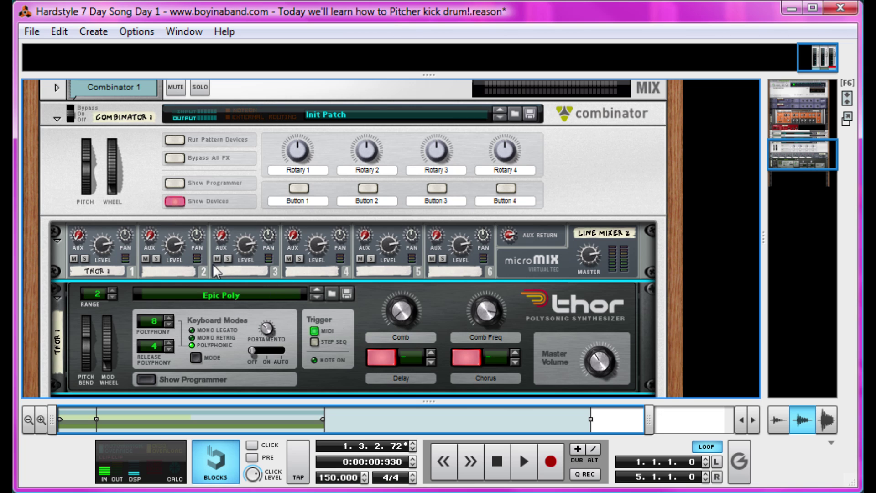
pyautogui.scroll(-3, 338, 325)
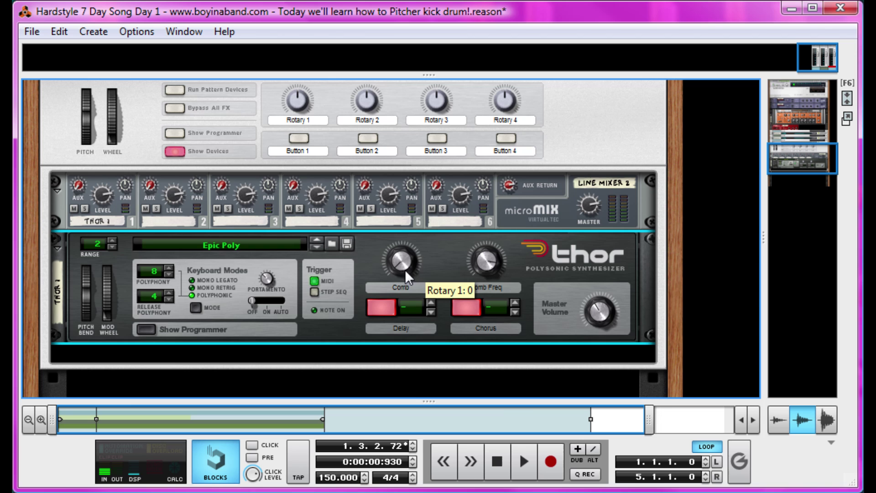
# Reset Thor to its Init Patch and reveal its full programmer panel.
pyautogui.rightClick(369, 254)
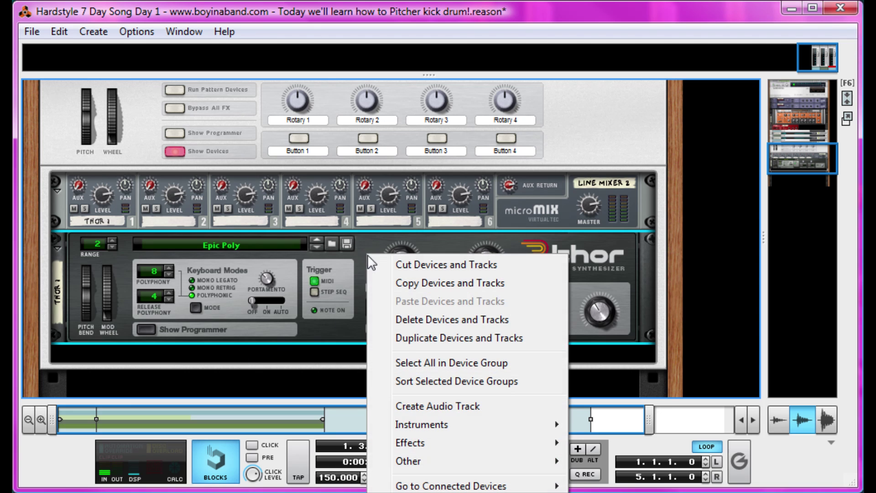
pyautogui.click(438, 491)
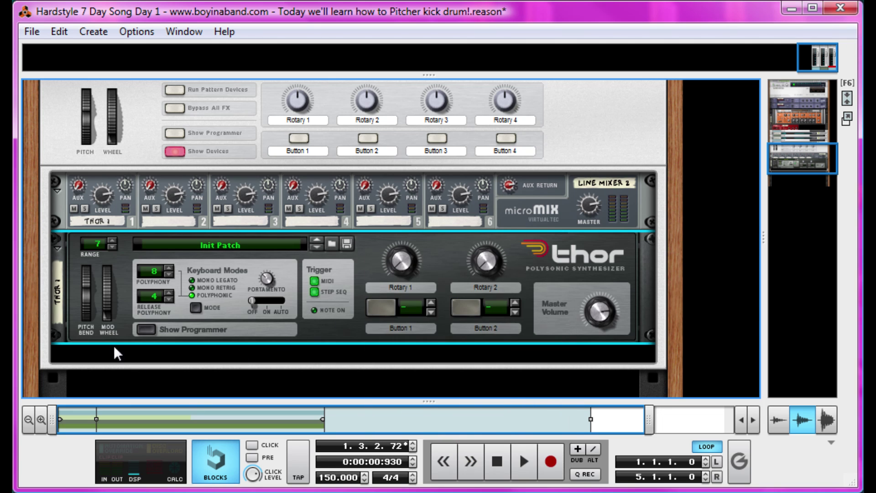
pyautogui.click(139, 332)
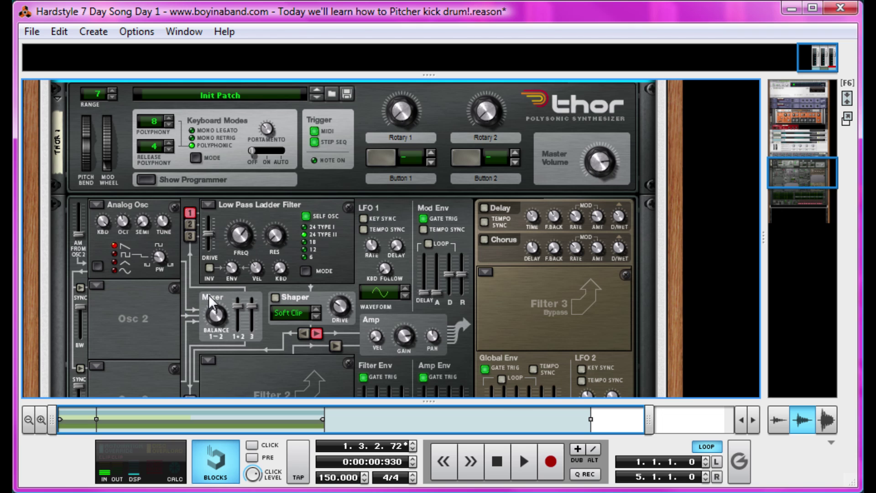
# Set Filter 1 to Bypass and push the amp envelope sustain near maximum.
pyautogui.click(206, 205)
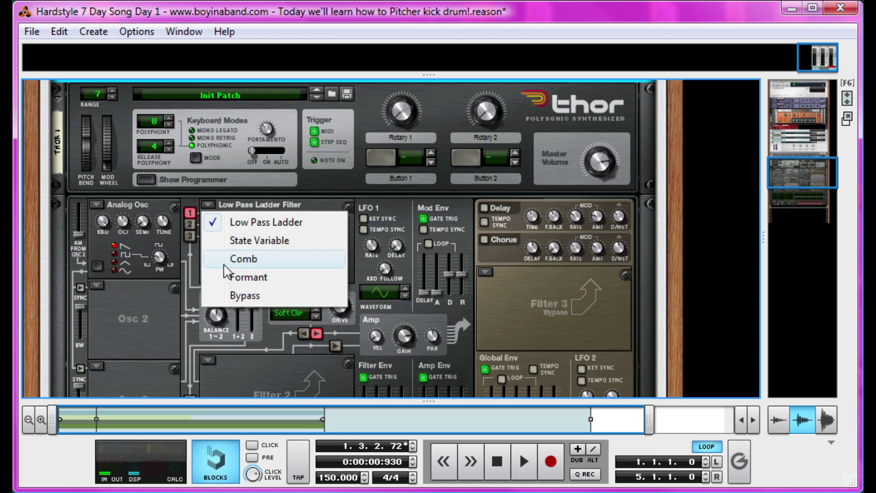
pyautogui.click(226, 295)
pyautogui.scroll(-2, 569, 292)
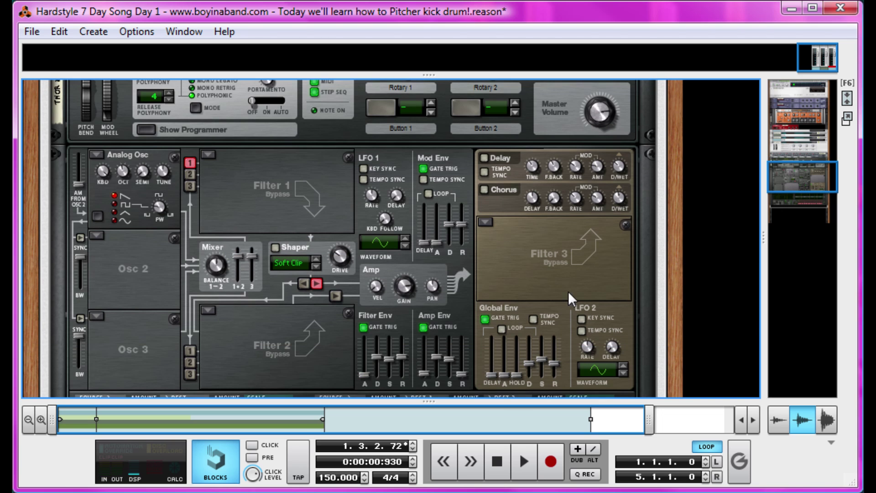
pyautogui.moveTo(451, 354); pyautogui.dragTo(449, 313)
# Rename the Combinator 1 sequencer track to 'HMS Kick'.
pyautogui.press('F6')
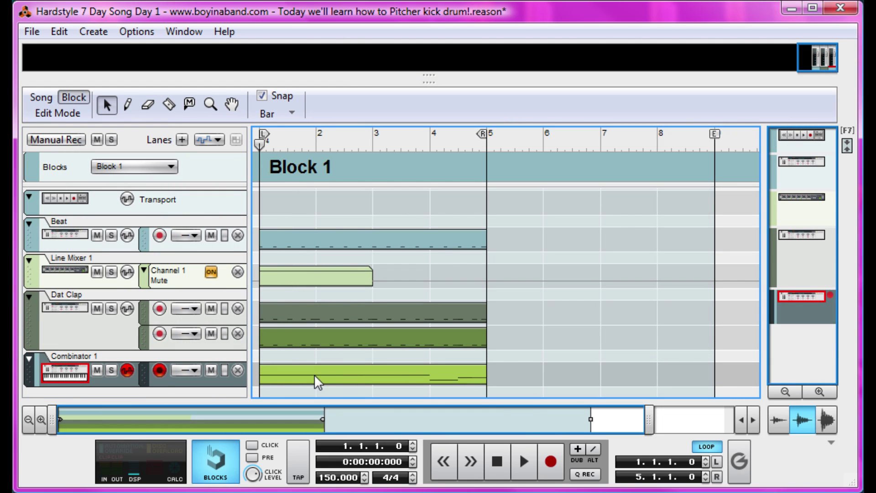
pyautogui.doubleClick(125, 356)
pyautogui.write('H')
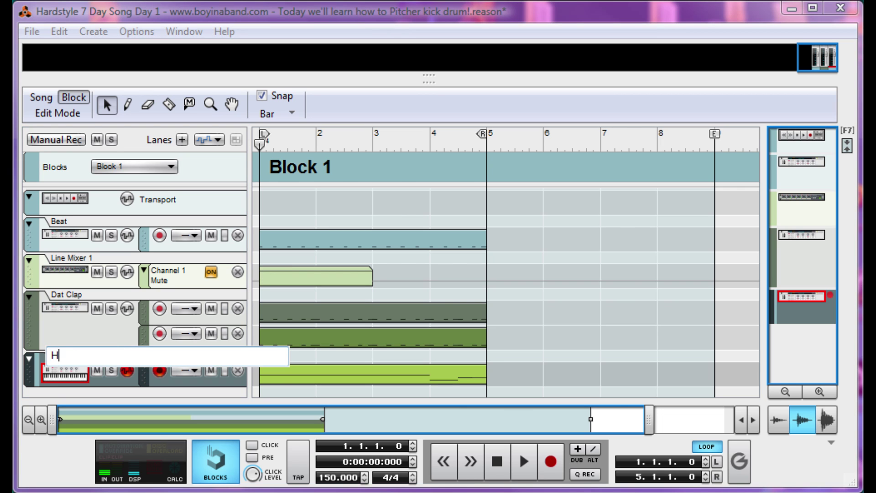
pyautogui.write('S Kick')
pyautogui.press('Return')
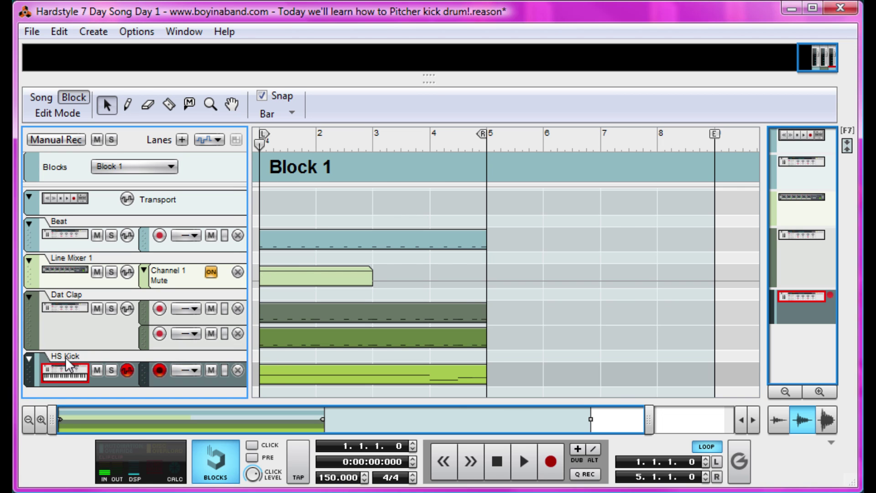
pyautogui.doubleClick(61, 358)
pyautogui.click(60, 358)
pyautogui.write('M')
pyautogui.press('Return')
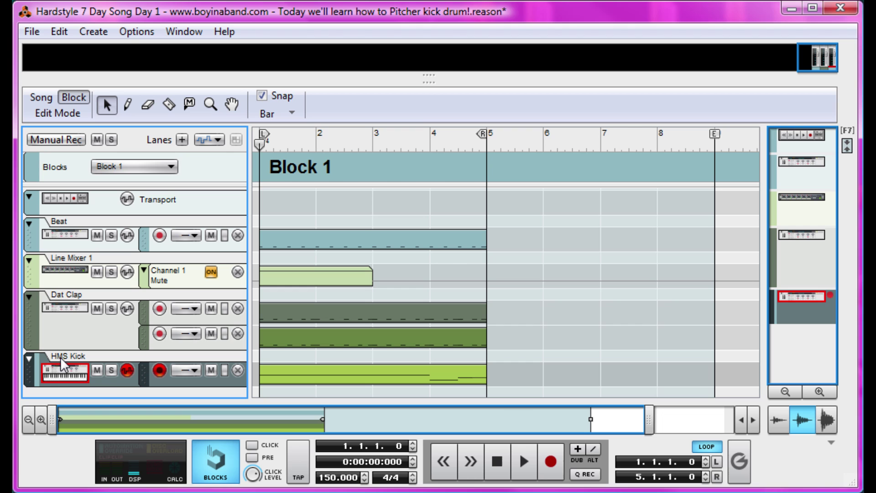
# Bring Thor's programmer back into view and briefly play the block.
pyautogui.moveTo(429, 80); pyautogui.dragTo(403, 395)
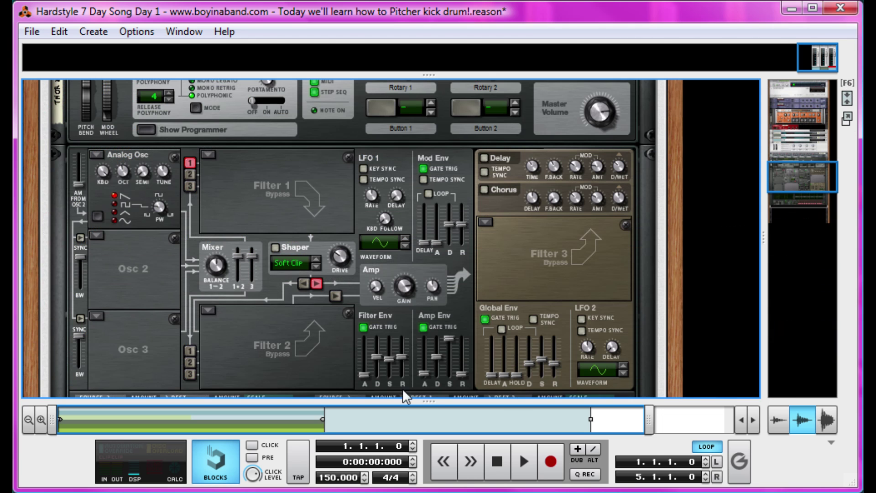
pyautogui.press('space')
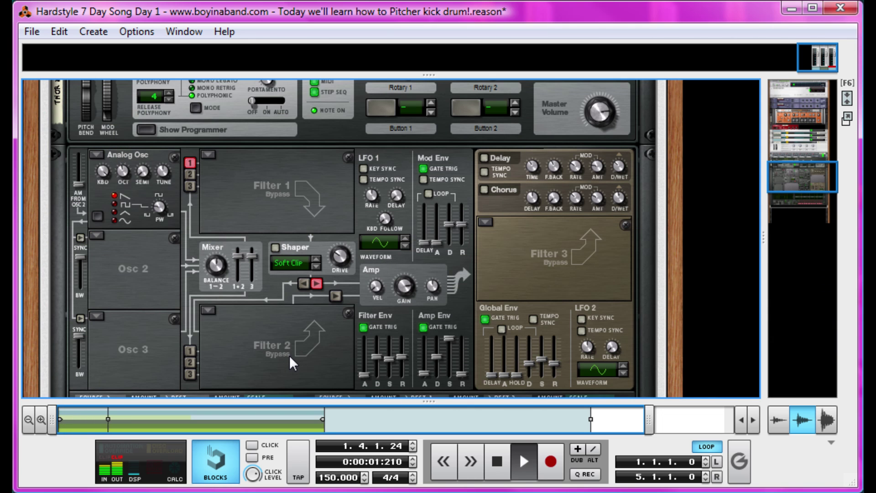
pyautogui.press('space')
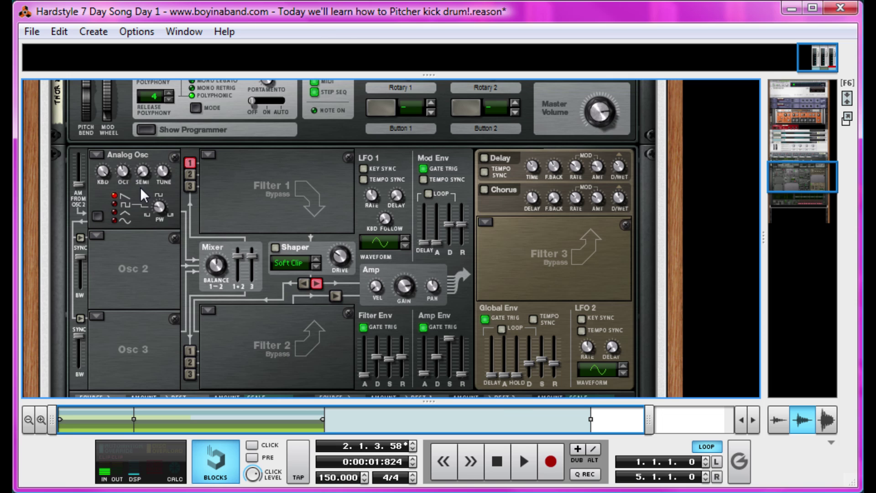
# Make Osc 1 and Osc 2 Wavetable oscillators at octave 3, routing Osc 2 into Filter 1.
pyautogui.click(97, 154)
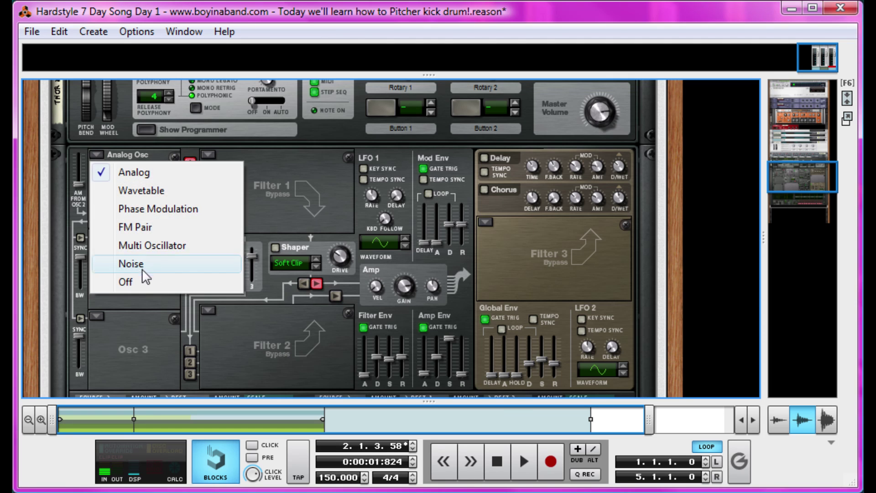
pyautogui.click(187, 191)
pyautogui.click(98, 236)
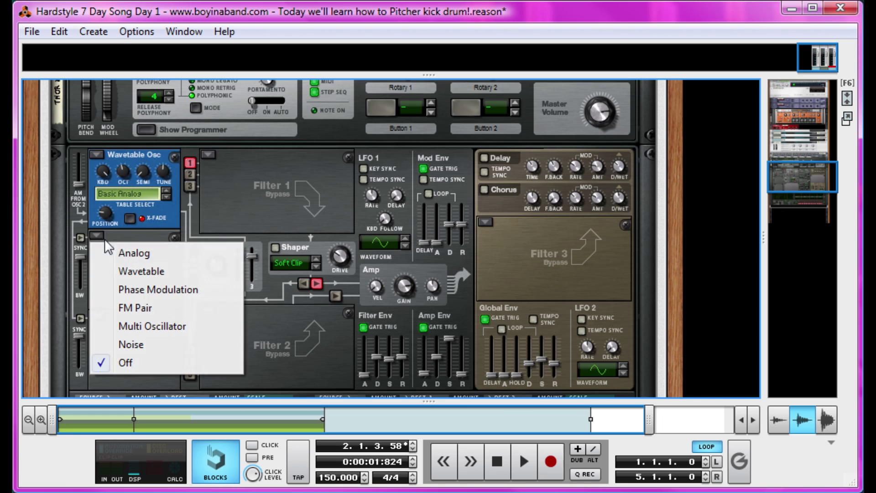
pyautogui.click(138, 276)
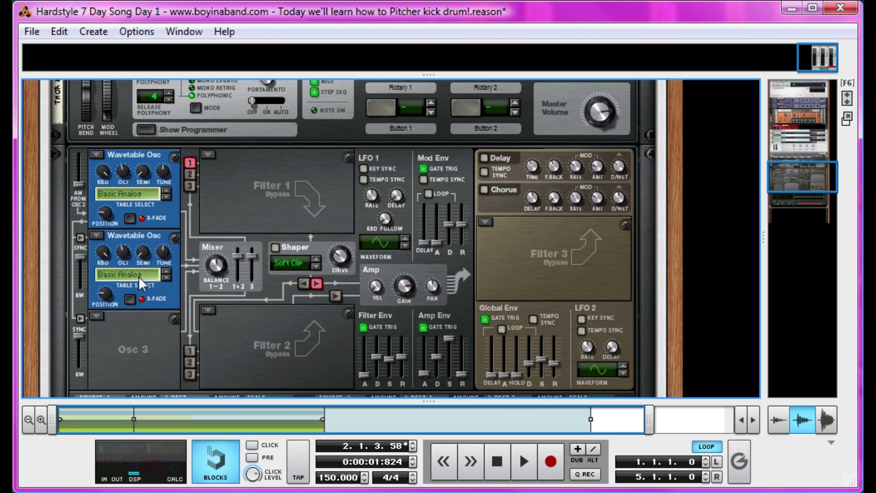
pyautogui.moveTo(121, 176); pyautogui.dragTo(120, 182)
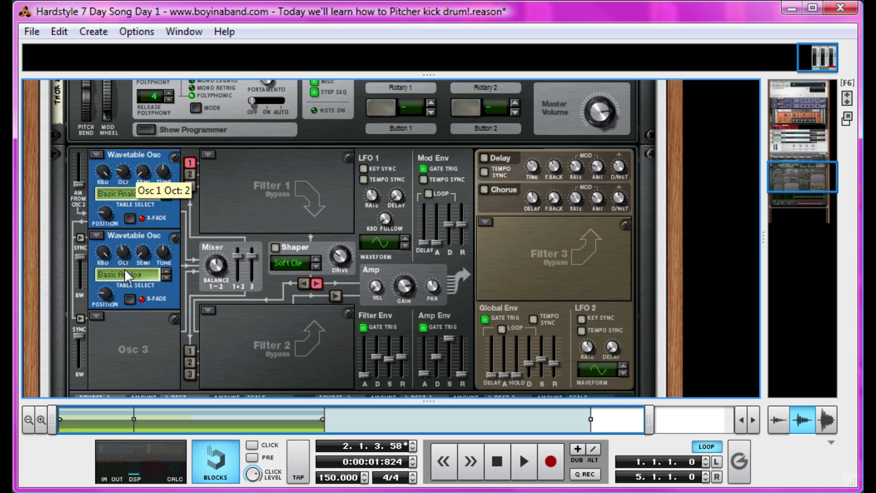
pyautogui.moveTo(123, 258); pyautogui.dragTo(120, 267)
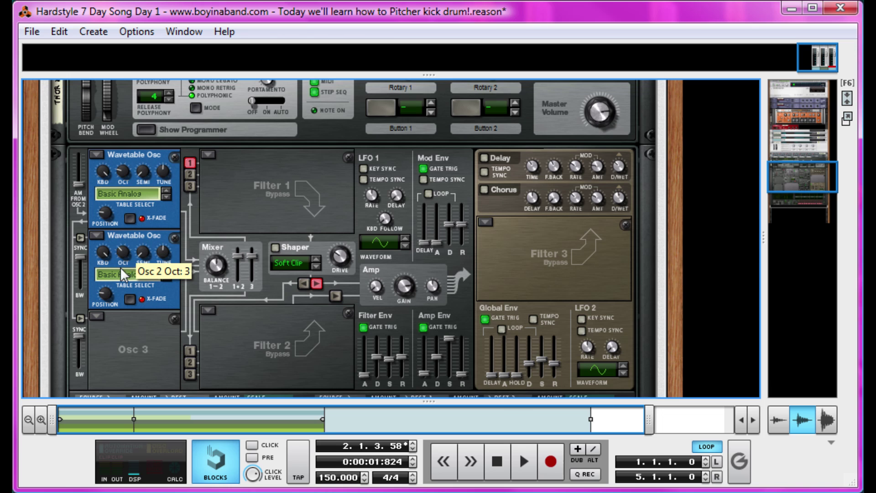
pyautogui.click(192, 174)
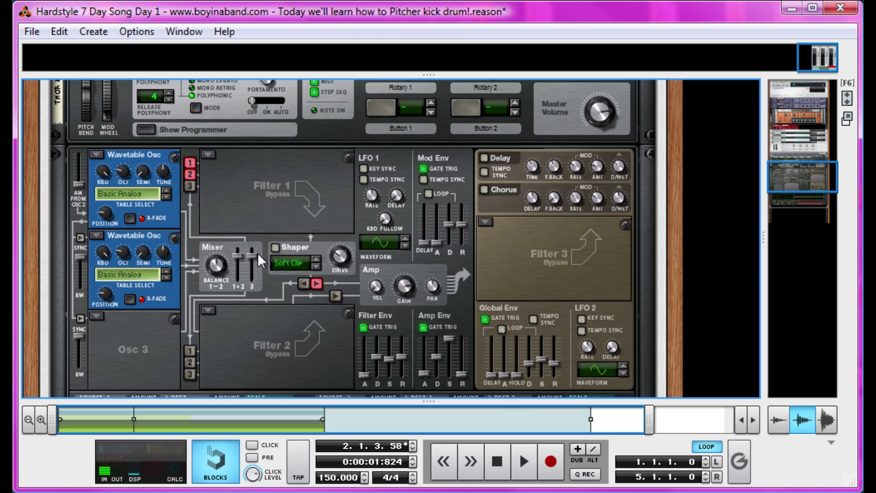
# Set Osc 1 to Mixed Waves 1 at position ~80, Osc 2 to Didgeridoo at ~36.
pyautogui.click(129, 194)
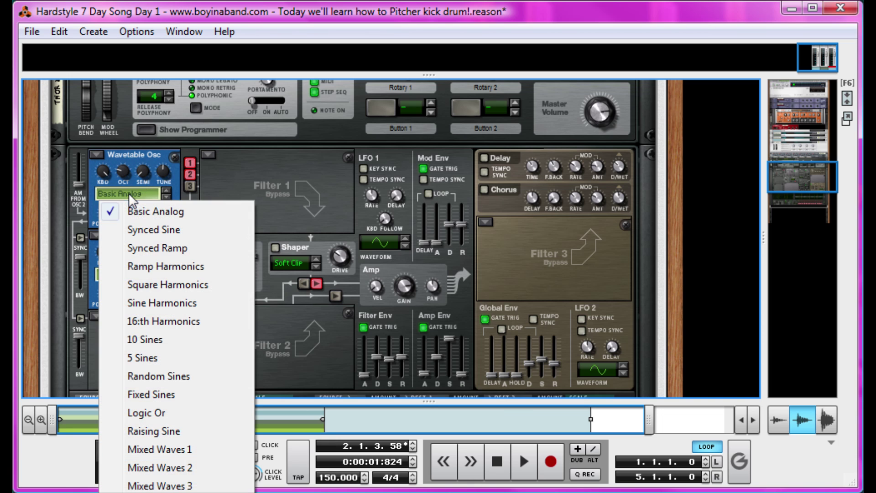
pyautogui.click(160, 450)
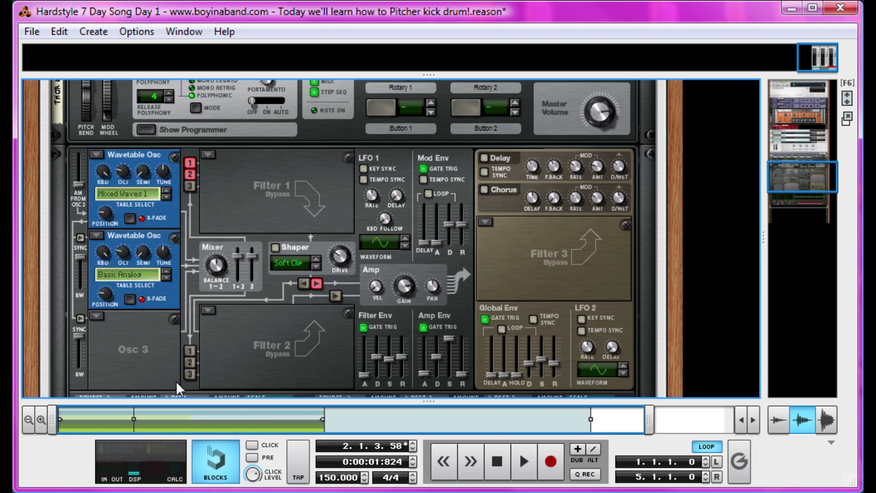
pyautogui.moveTo(109, 212); pyautogui.dragTo(121, 186)
pyautogui.click(112, 274)
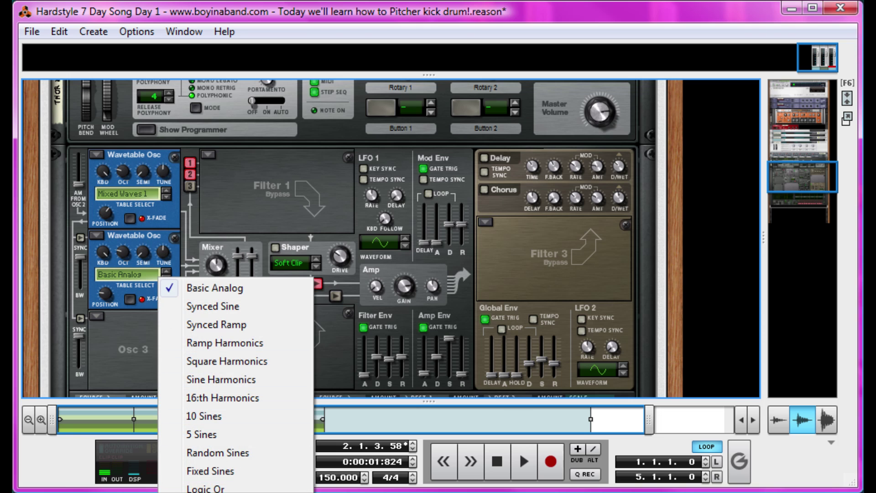
pyautogui.click(191, 492)
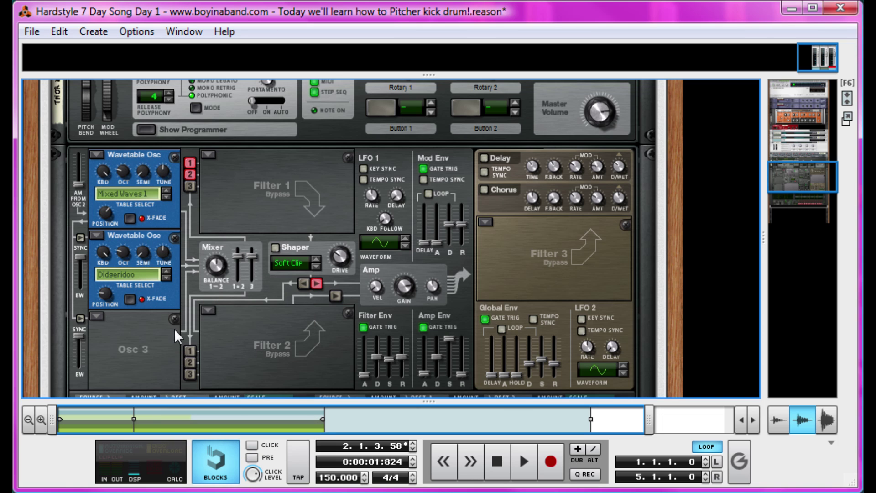
pyautogui.moveTo(104, 304); pyautogui.dragTo(98, 291)
# Audition the kick and solo the HMS Kick track in the sequencer.
pyautogui.press('space')
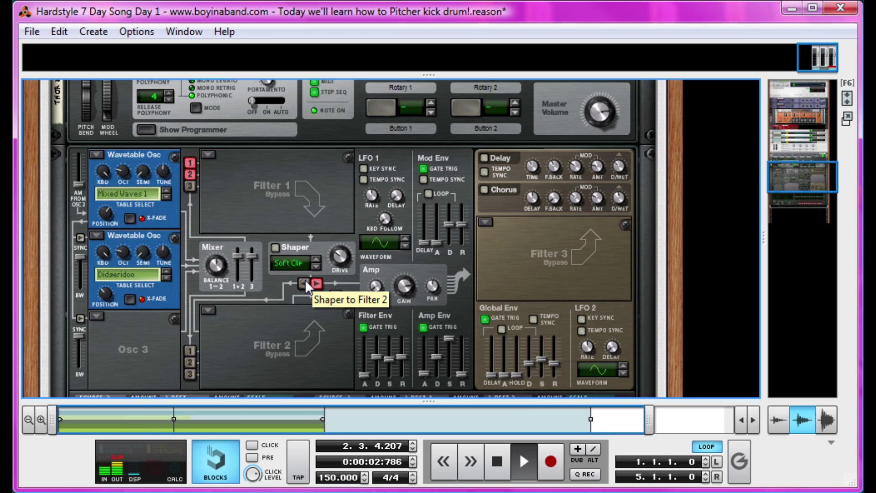
pyautogui.press('space')
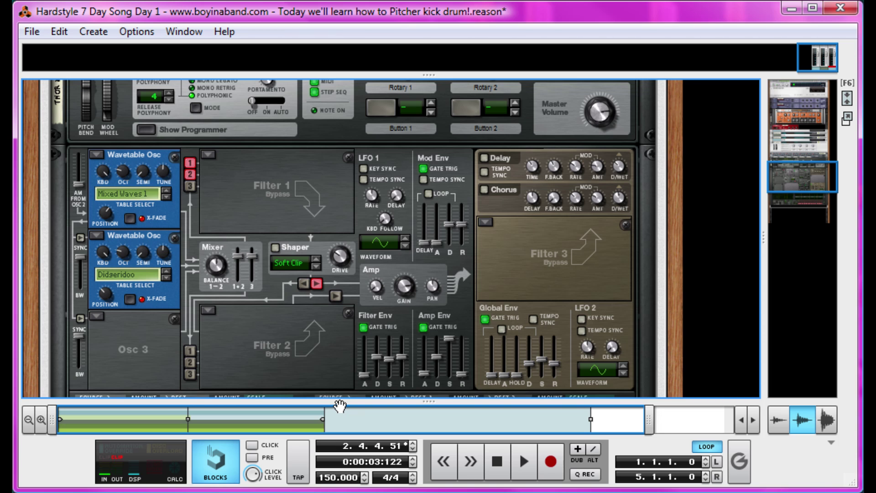
pyautogui.moveTo(329, 401); pyautogui.dragTo(269, 189)
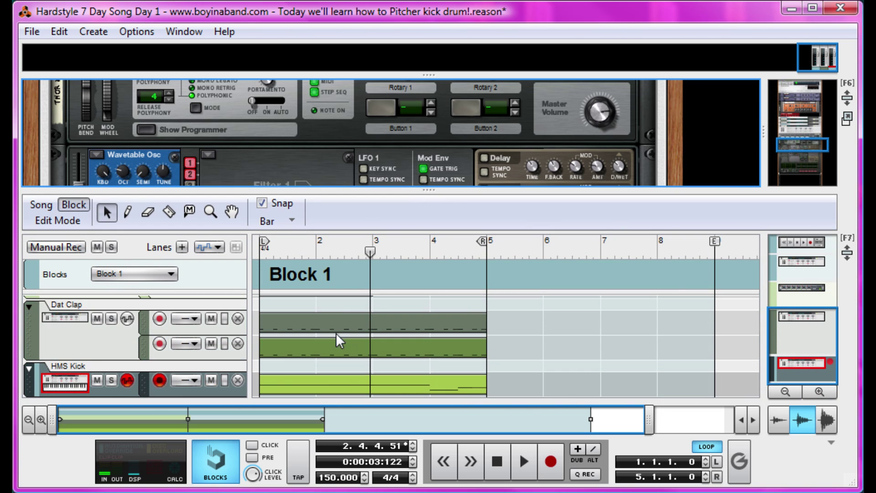
pyautogui.click(111, 381)
pyautogui.moveTo(308, 192); pyautogui.dragTo(292, 402)
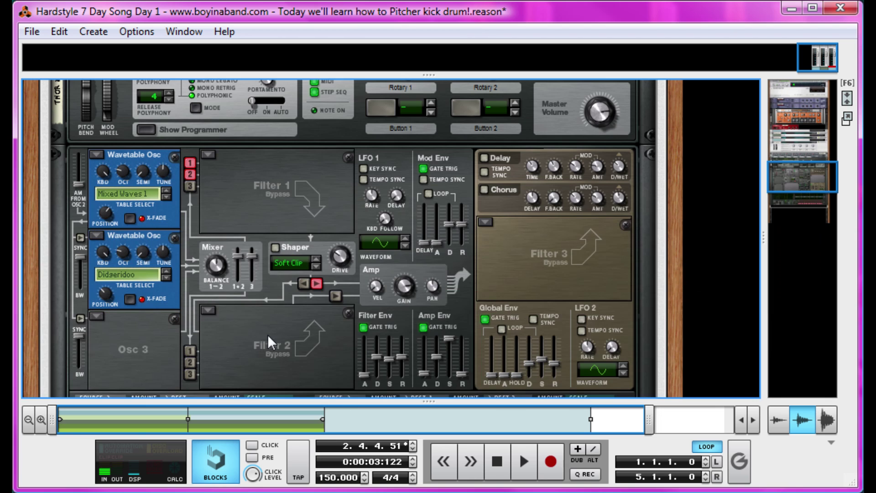
pyautogui.scroll(-2, 275, 337)
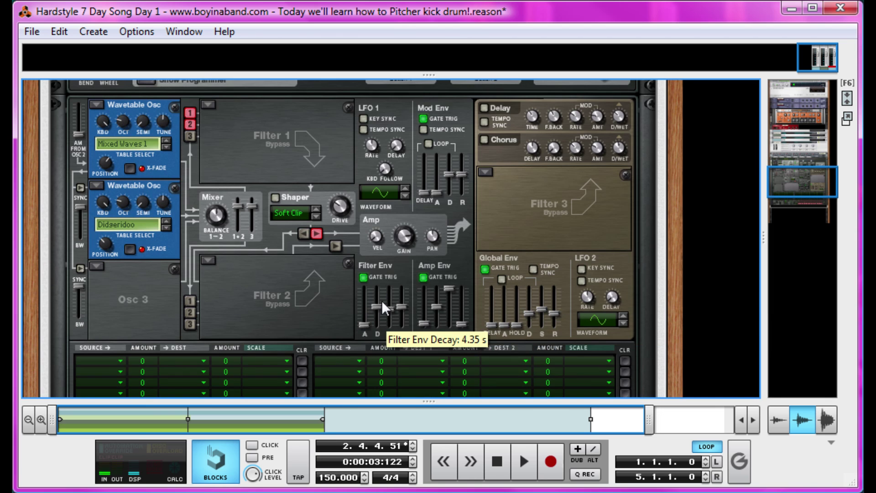
# Drop the filter envelope sustain and release to minimum and decay to about 256 ms.
pyautogui.moveTo(389, 309); pyautogui.dragTo(381, 358)
pyautogui.moveTo(406, 306); pyautogui.dragTo(403, 342)
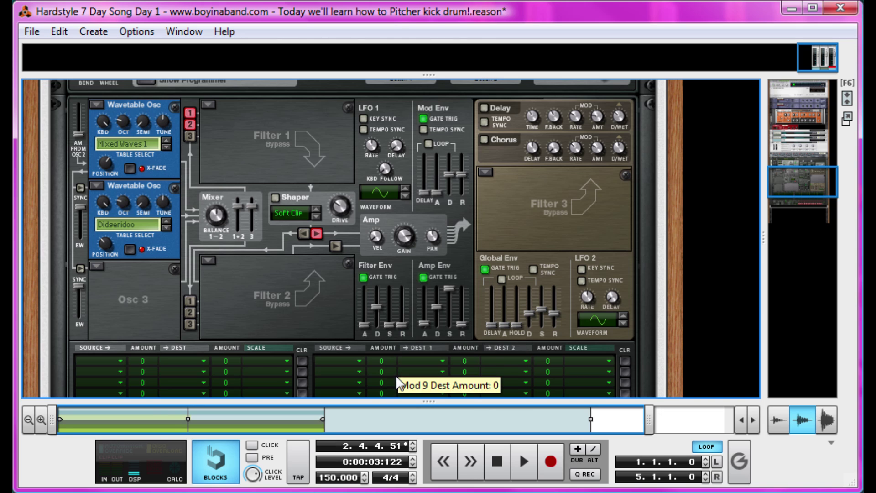
pyautogui.moveTo(377, 307); pyautogui.dragTo(374, 320)
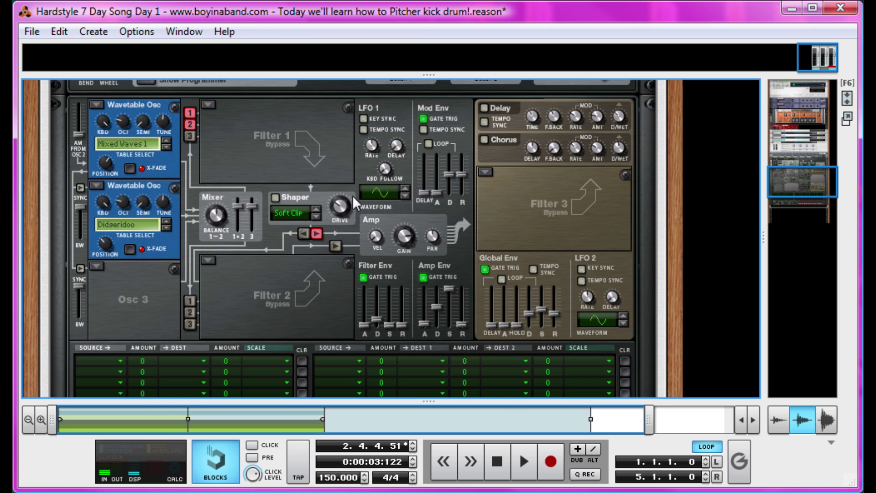
# Route Filter Env to Osc1 Pitch and Osc2 Pitch in Thor's modulation bus.
pyautogui.click(345, 365)
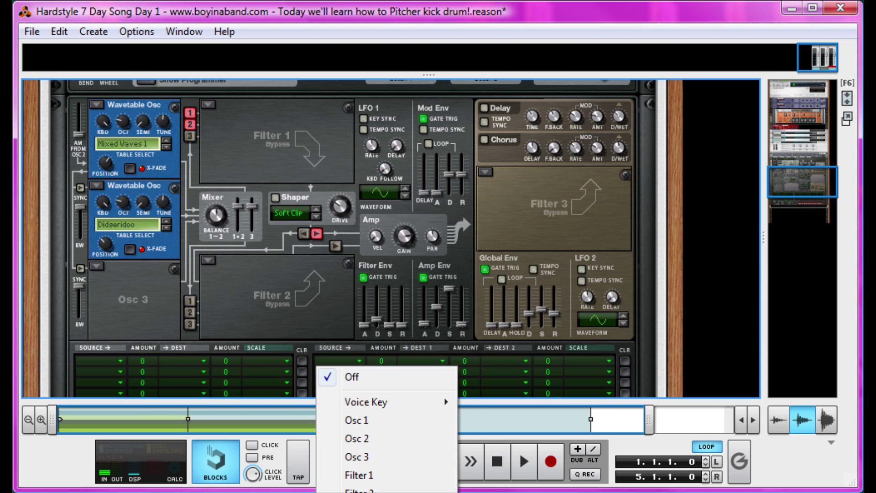
pyautogui.click(365, 490)
pyautogui.click(405, 361)
pyautogui.moveTo(482, 398)
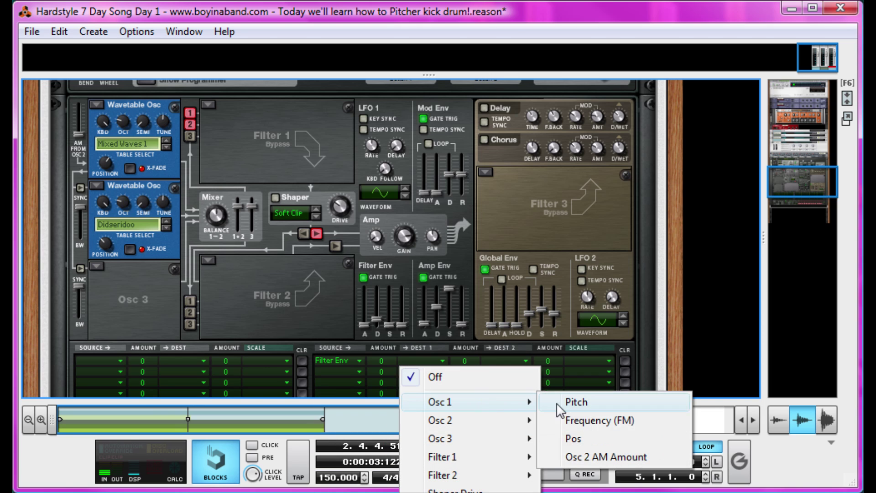
pyautogui.click(559, 403)
pyautogui.click(478, 360)
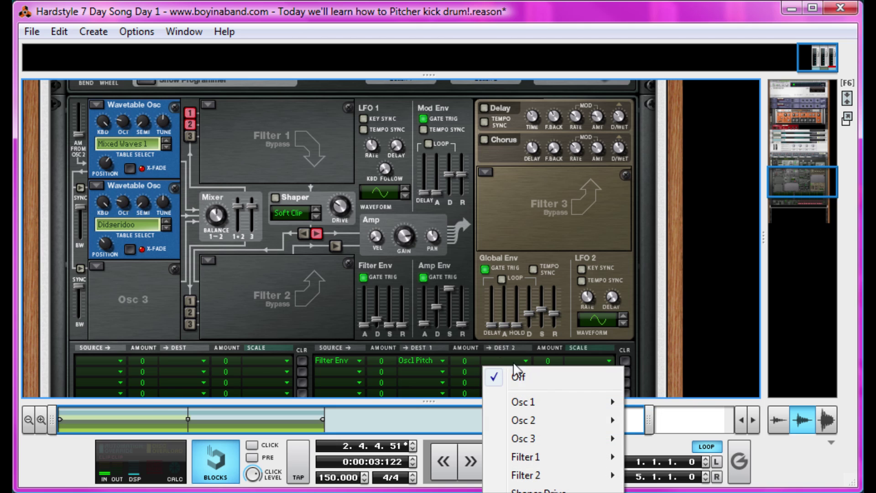
pyautogui.moveTo(526, 418)
pyautogui.click(635, 427)
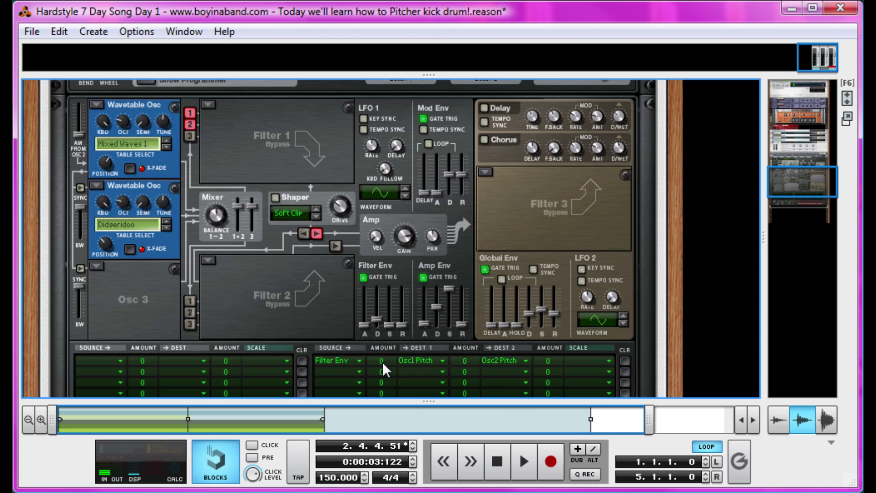
# Tune the Osc 1 and Osc 2 pitch amounts toward 75 while auditioning, trimming filter decay slightly.
pyautogui.press('space')
pyautogui.moveTo(383, 362); pyautogui.dragTo(389, 341)
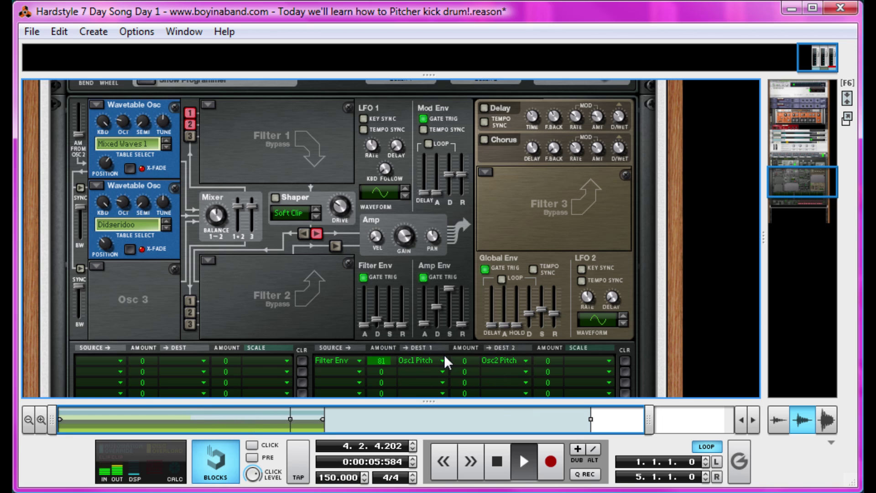
pyautogui.moveTo(459, 359); pyautogui.dragTo(458, 337)
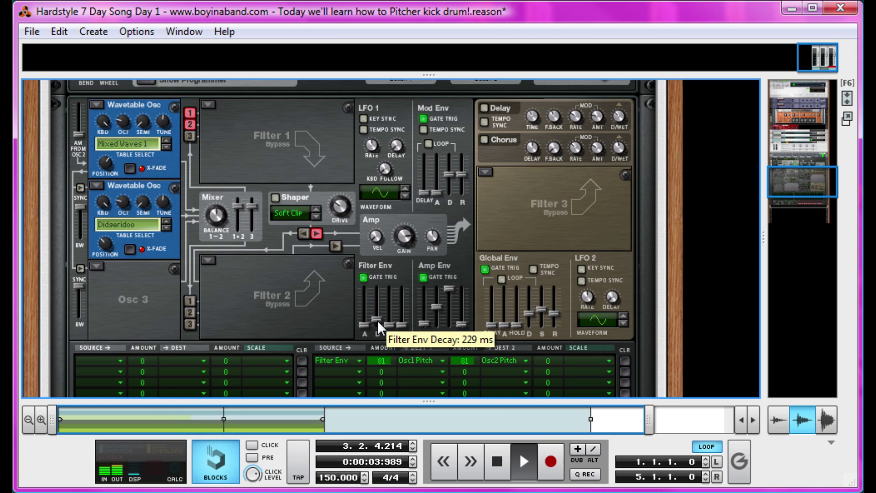
pyautogui.moveTo(377, 320); pyautogui.dragTo(376, 317)
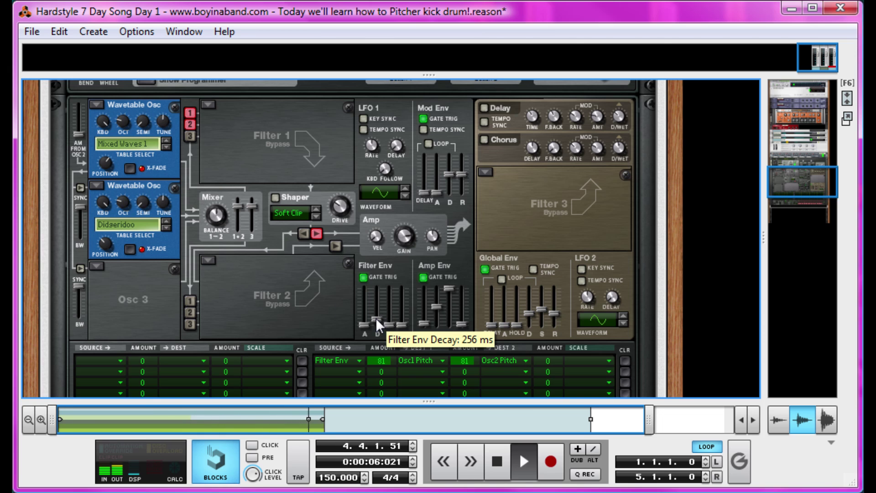
pyautogui.moveTo(382, 360)
pyautogui.mouseDown()
pyautogui.moveTo(378, 367)
pyautogui.moveTo(387, 360)
pyautogui.mouseUp()
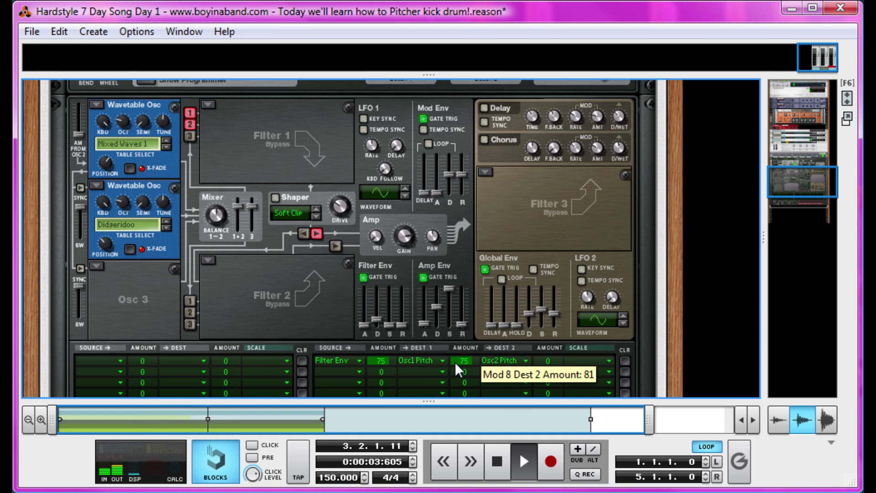
pyautogui.moveTo(456, 363); pyautogui.dragTo(450, 360)
pyautogui.press('space')
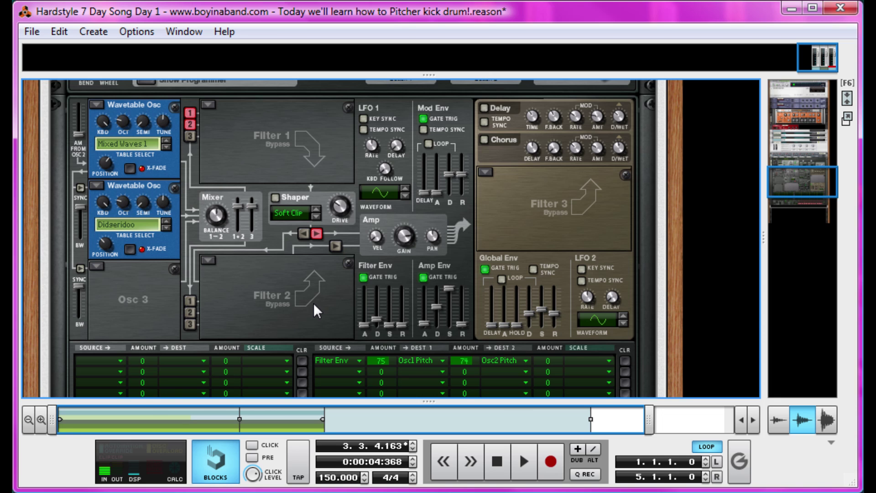
# Try the Osc 2 pitch amount at 100, then settle it back at 75.
pyautogui.press('space')
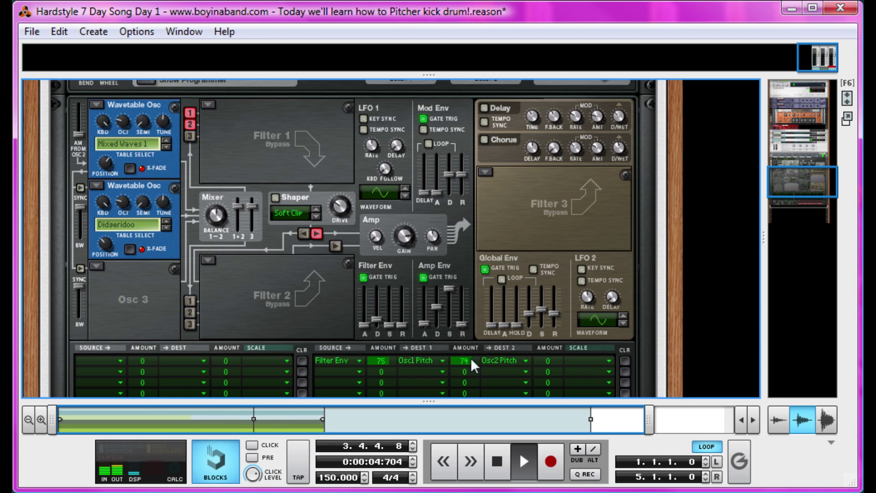
pyautogui.moveTo(471, 357); pyautogui.dragTo(480, 312)
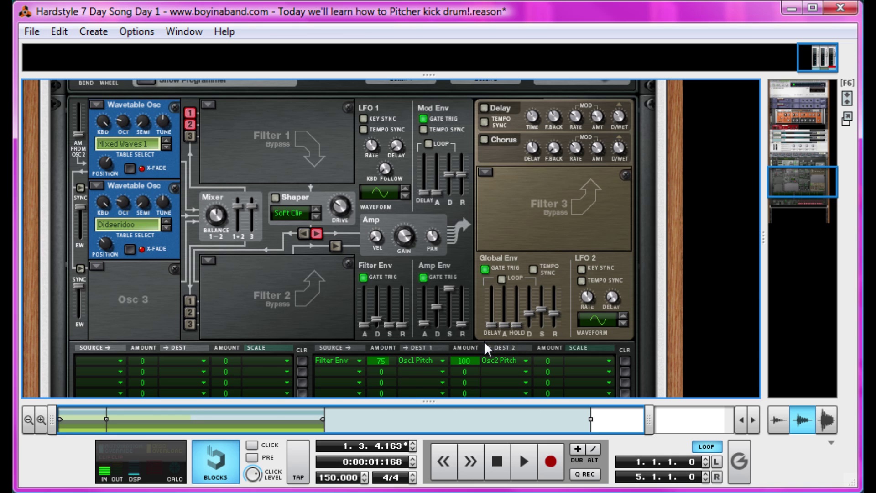
pyautogui.moveTo(467, 362); pyautogui.dragTo(465, 368)
# Add an MClass Equalizer to the rack below Thor.
pyautogui.scroll(-2, 214, 280)
pyautogui.rightClick(247, 281)
pyautogui.moveTo(320, 350)
pyautogui.click(508, 379)
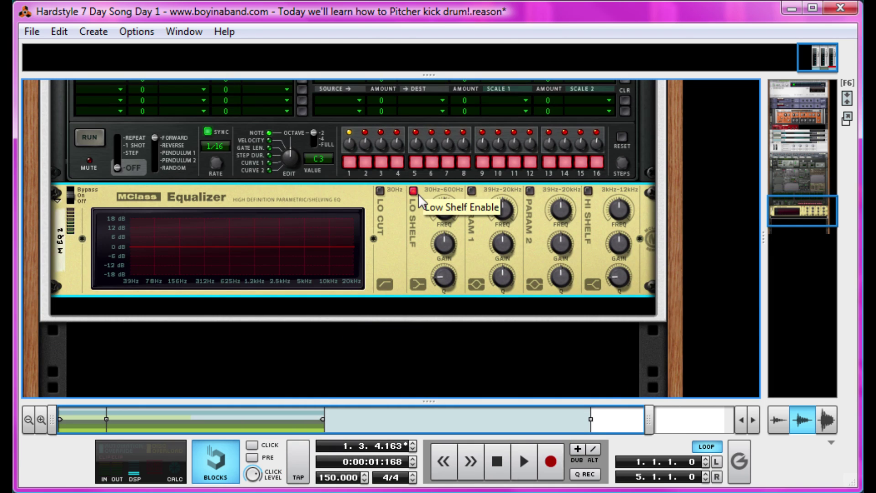
# Enable the low shelf at about 40 Hz, 11.4 dB gain, Q 0.94.
pyautogui.click(413, 191)
pyautogui.moveTo(445, 211); pyautogui.dragTo(454, 181)
pyautogui.press('space')
pyautogui.moveTo(442, 245); pyautogui.dragTo(449, 229)
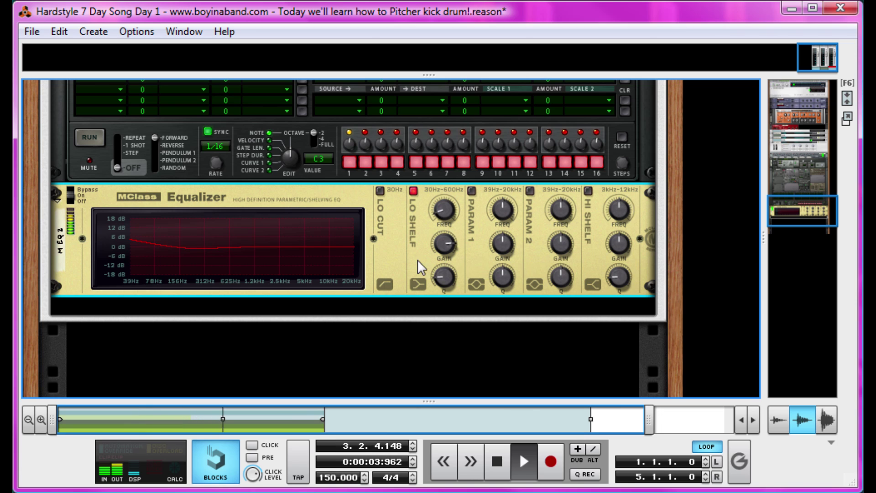
pyautogui.moveTo(441, 277); pyautogui.dragTo(474, 213)
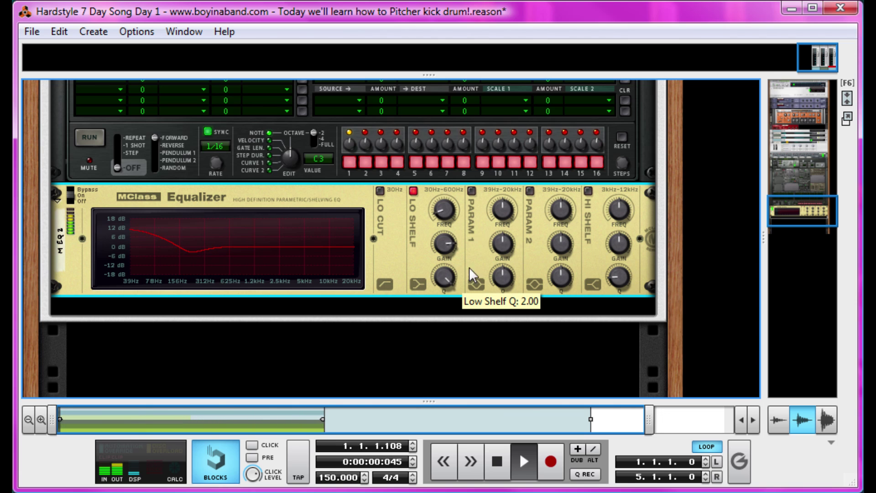
pyautogui.click(417, 193)
pyautogui.click(416, 193)
pyautogui.press('space')
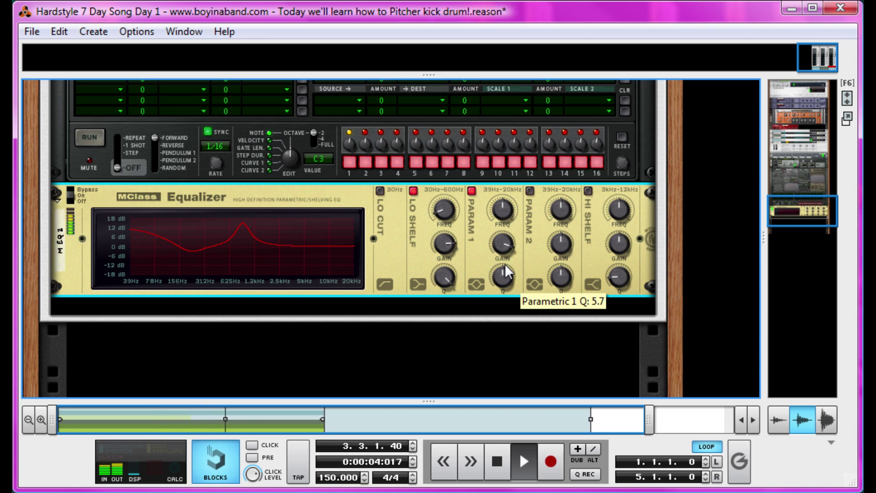
# Set the first parametric band's Q to 3.3 and enable the high shelf at 4.6 dB.
pyautogui.moveTo(505, 273); pyautogui.dragTo(502, 278)
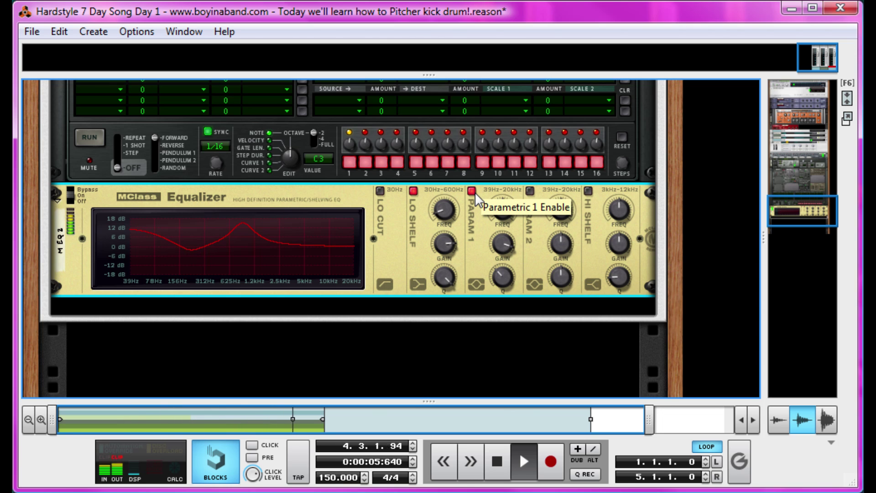
pyautogui.press('space')
pyautogui.click(594, 193)
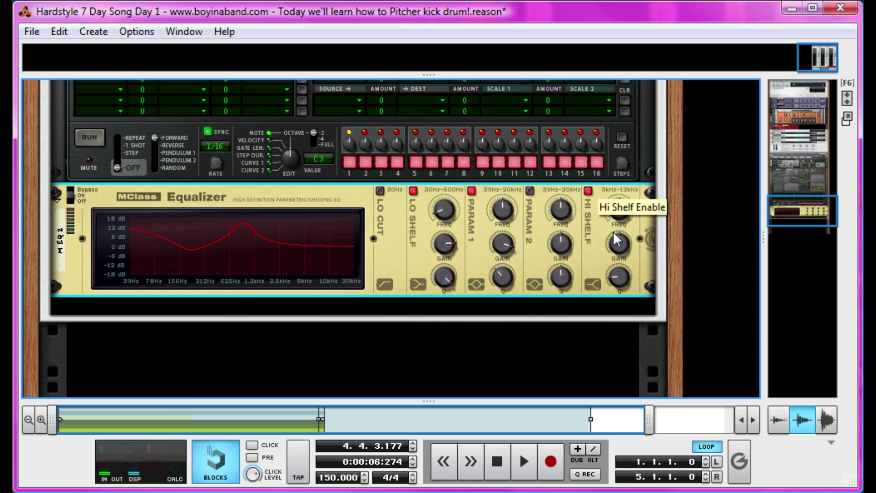
pyautogui.press('space')
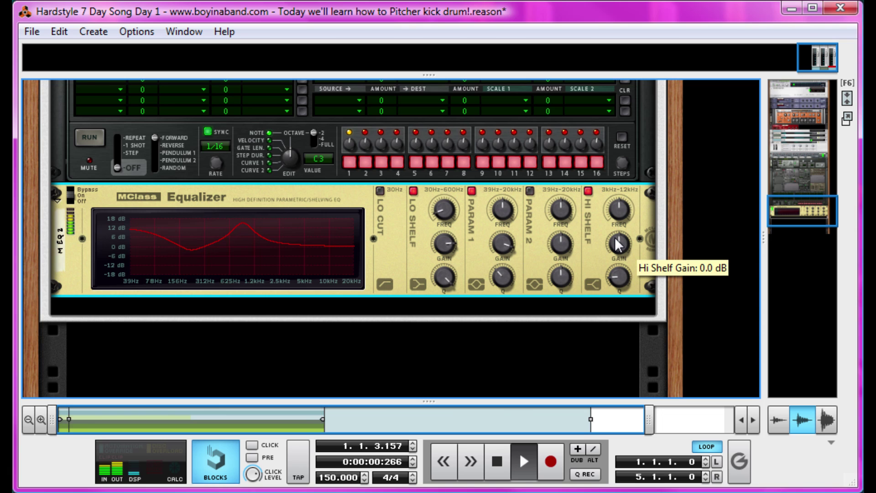
pyautogui.moveTo(617, 246); pyautogui.dragTo(617, 238)
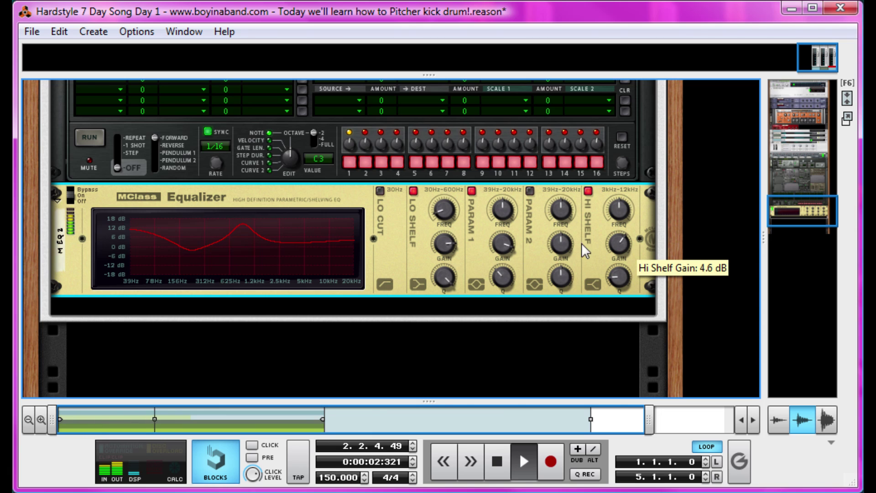
# Compare the EQ bypassed and active, then move Param 1 frequency to about 1.447 kHz.
pyautogui.moveTo(73, 195); pyautogui.dragTo(76, 181)
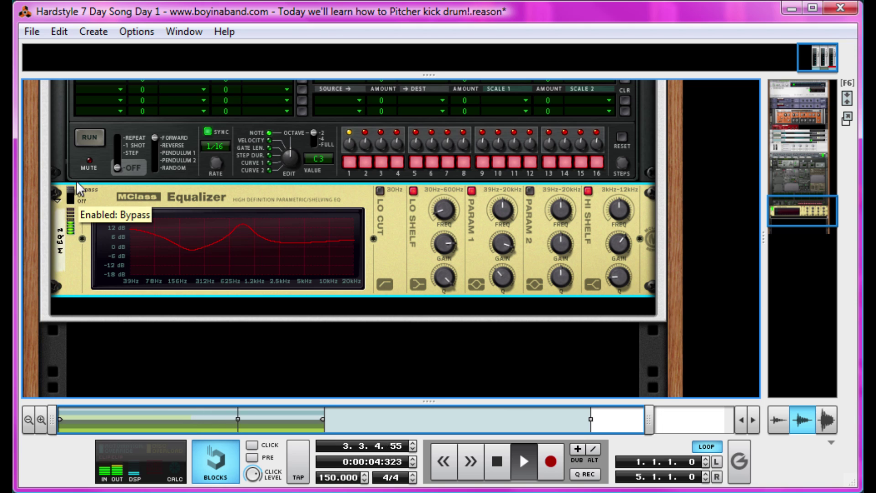
pyautogui.click(76, 193)
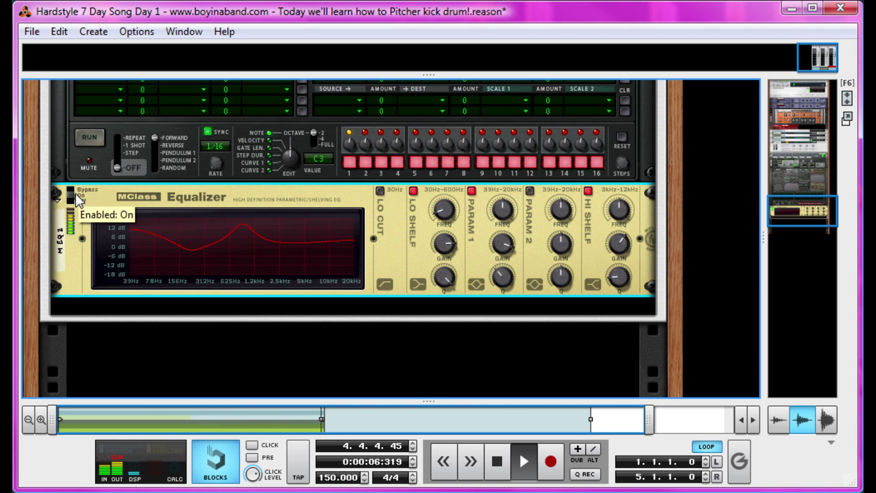
pyautogui.click(75, 193)
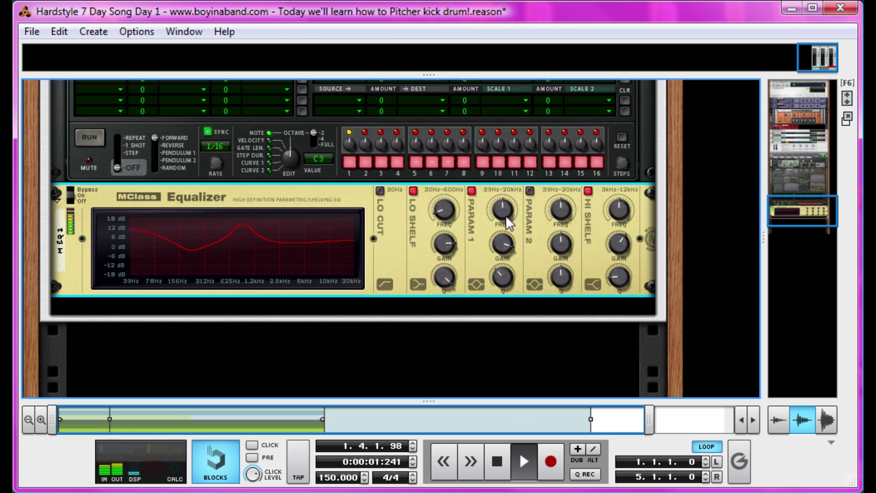
pyautogui.moveTo(506, 215)
pyautogui.mouseDown()
pyautogui.moveTo(505, 207)
pyautogui.moveTo(499, 216)
pyautogui.mouseUp()
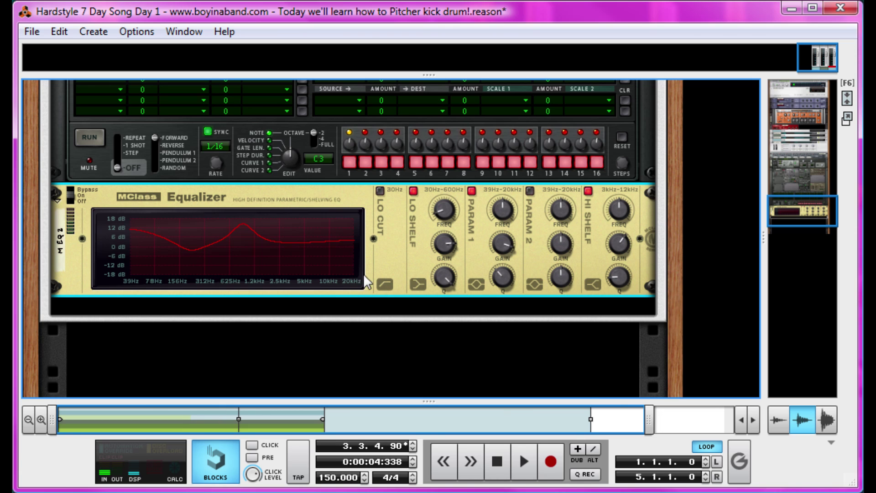
# Add a Spider Audio Merger & Splitter below the Equalizer.
pyautogui.rightClick(386, 245)
pyautogui.moveTo(458, 452)
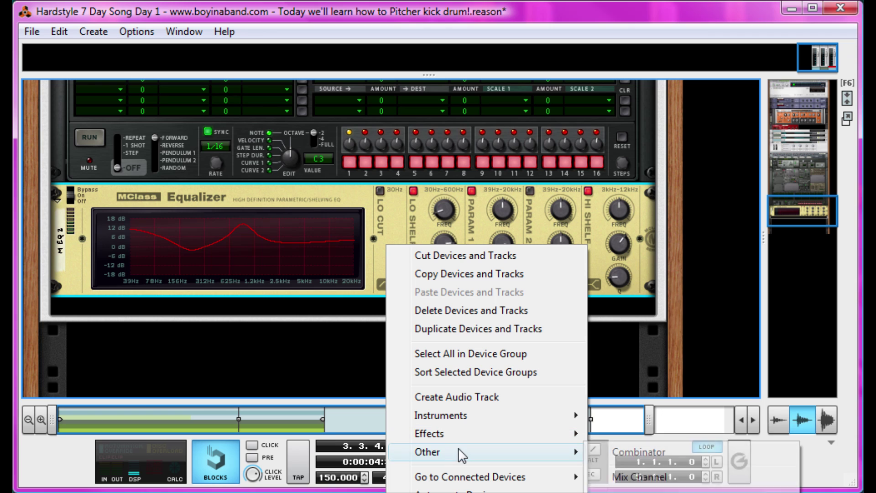
pyautogui.click(639, 489)
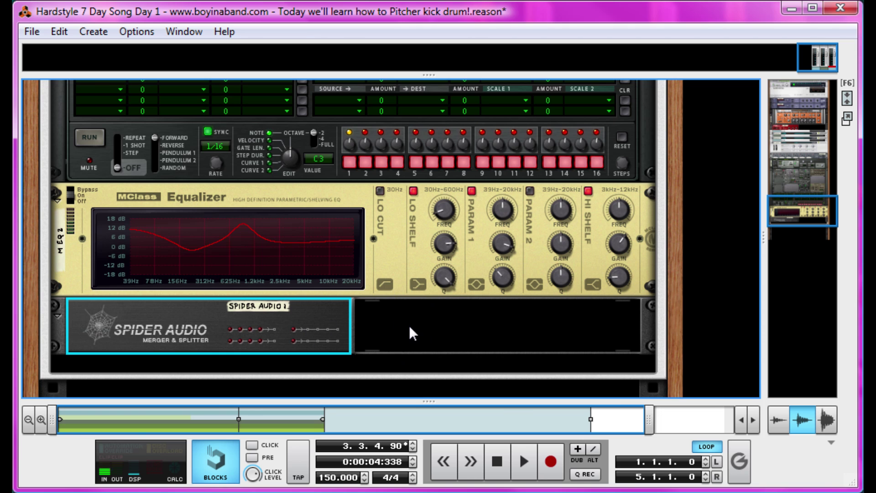
pyautogui.scroll(10, 269, 316)
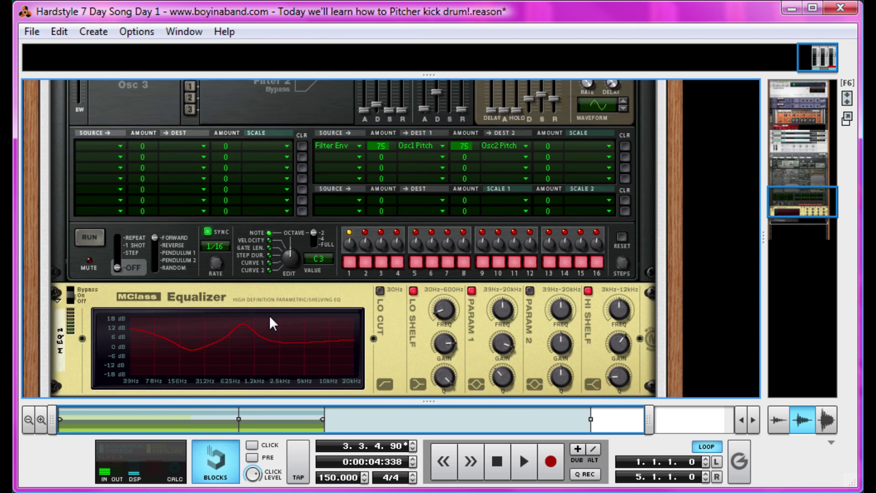
pyautogui.scroll(2, 236, 166)
pyautogui.scroll(-12, 430, 307)
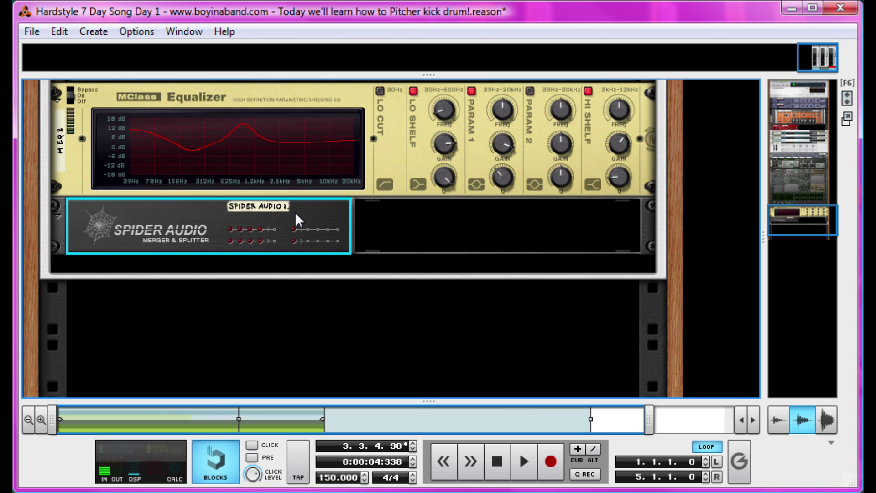
# On the rack's rear, cable the Equalizer's left output into the Spider splitter input.
pyautogui.press('Tab')
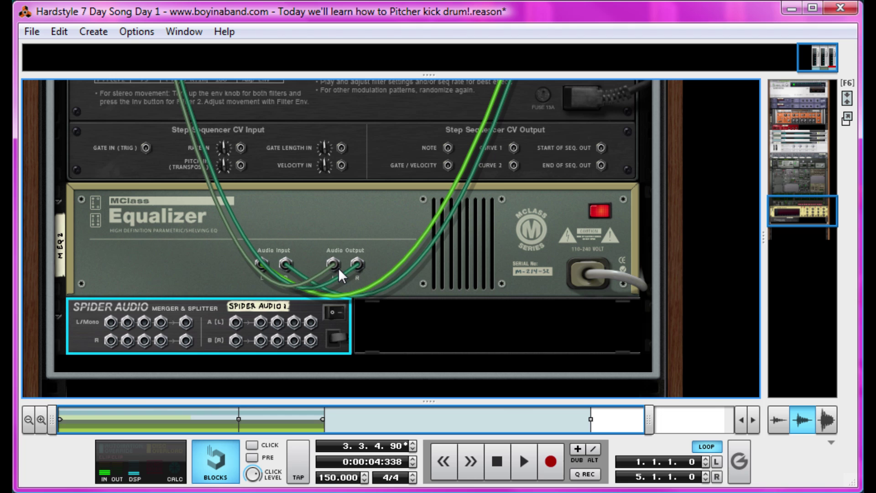
pyautogui.moveTo(337, 264); pyautogui.dragTo(250, 264)
pyautogui.scroll(2, 251, 261)
pyautogui.scroll(15, 216, 270)
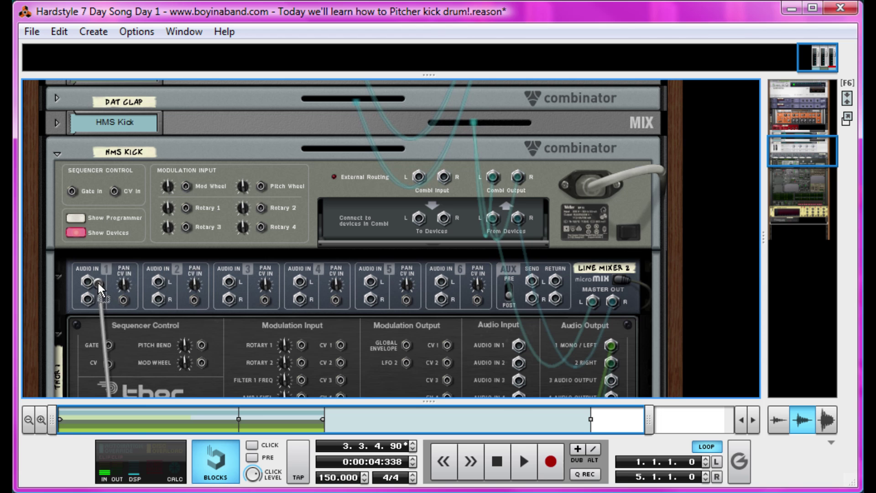
pyautogui.scroll(-15, 173, 274)
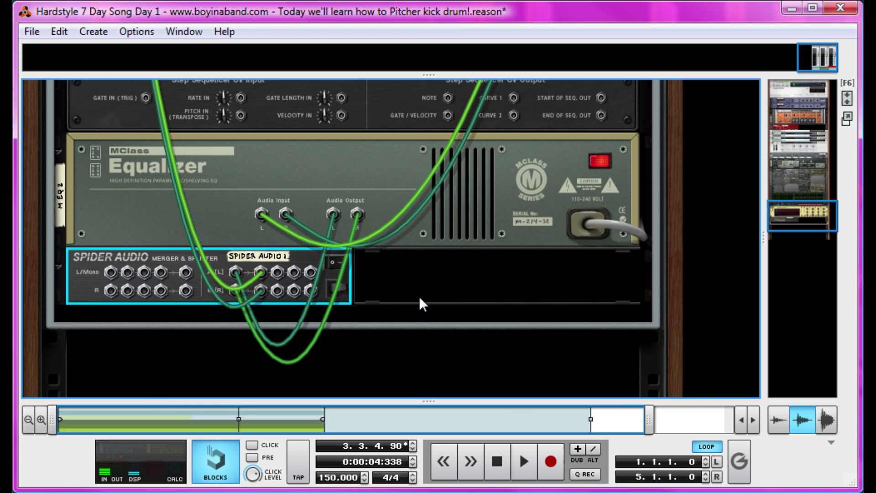
pyautogui.click(423, 313)
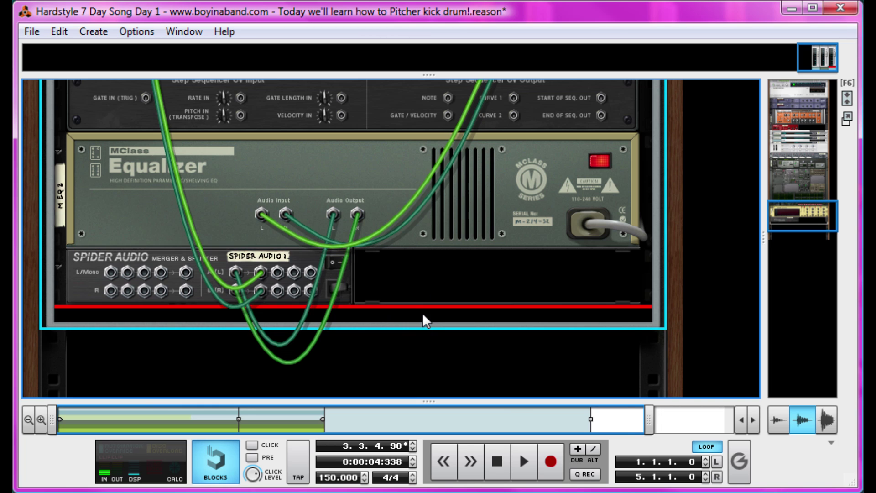
# Add a Scream 4 Distortion and move its auto-routed cables back onto the Equalizer's outputs.
pyautogui.rightClick(423, 313)
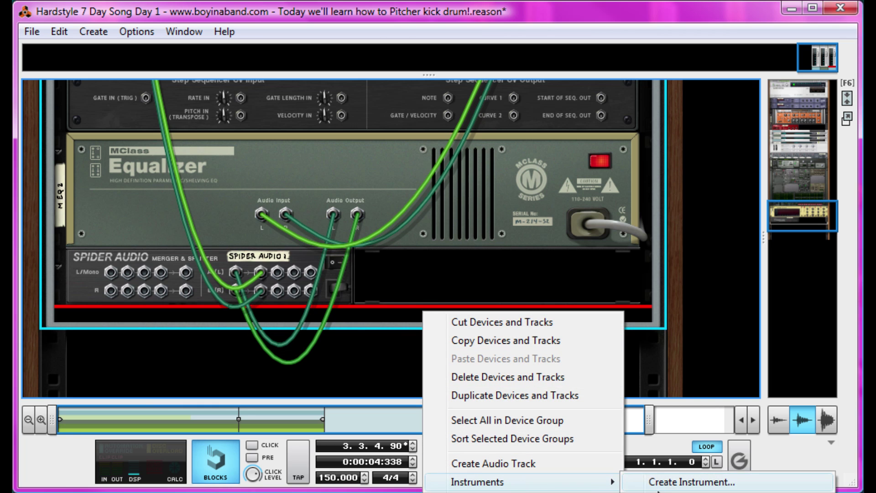
pyautogui.moveTo(493, 492)
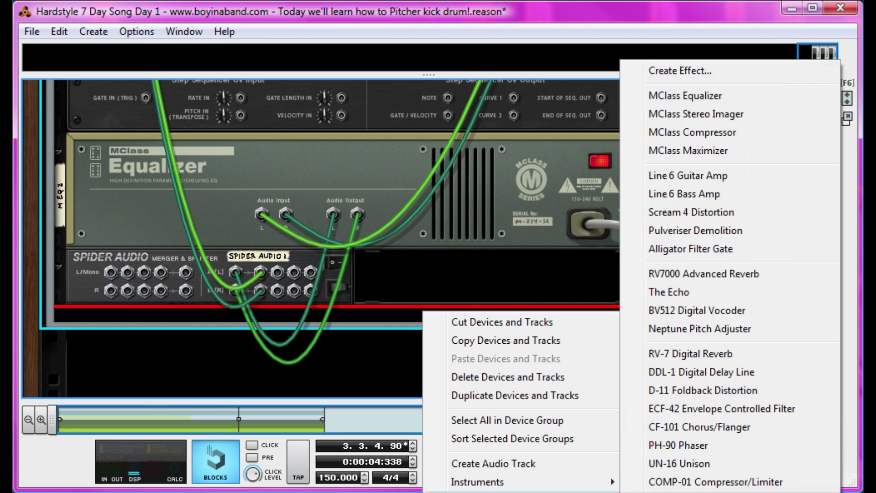
pyautogui.click(683, 213)
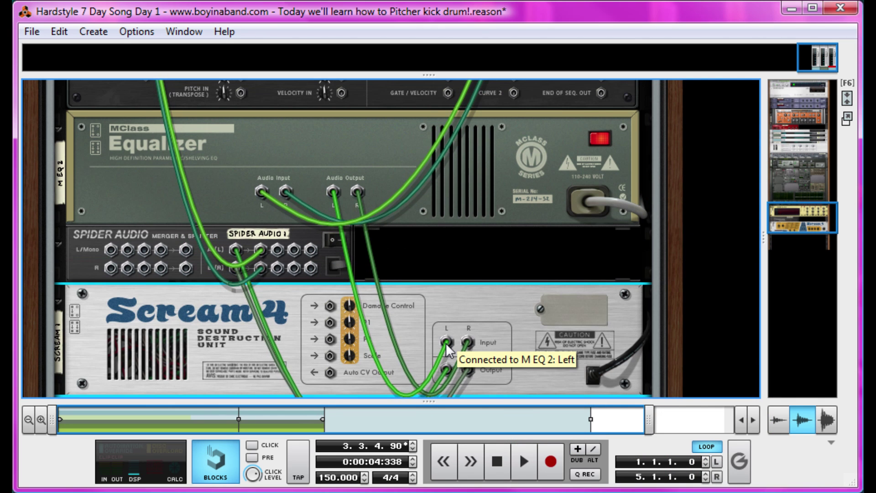
pyautogui.moveTo(446, 342); pyautogui.dragTo(447, 315)
pyautogui.moveTo(445, 384); pyautogui.dragTo(333, 176)
pyautogui.moveTo(468, 352); pyautogui.dragTo(358, 175)
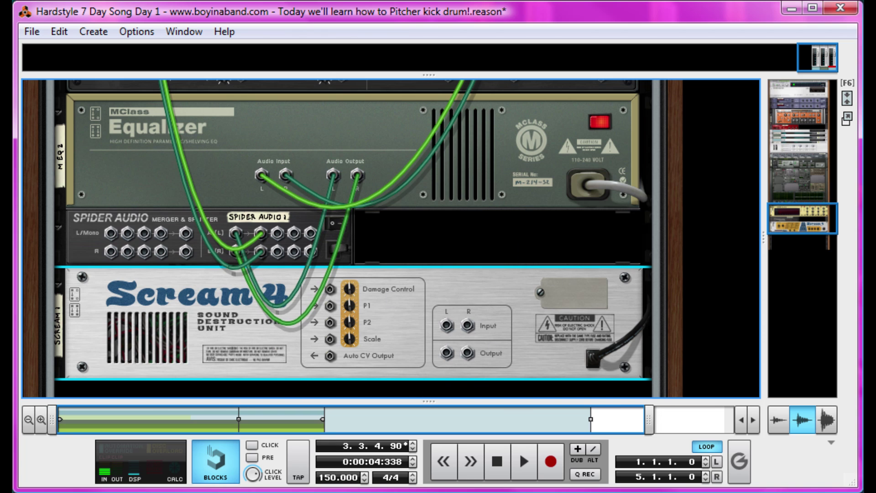
pyautogui.click(409, 227)
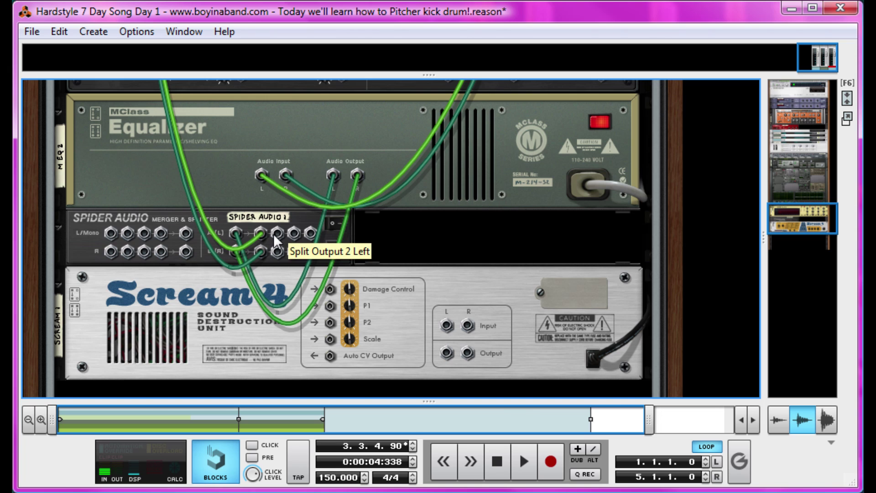
# Connect the Spider's Split Output 2 to Scream 4's input.
pyautogui.moveTo(273, 234); pyautogui.dragTo(448, 322)
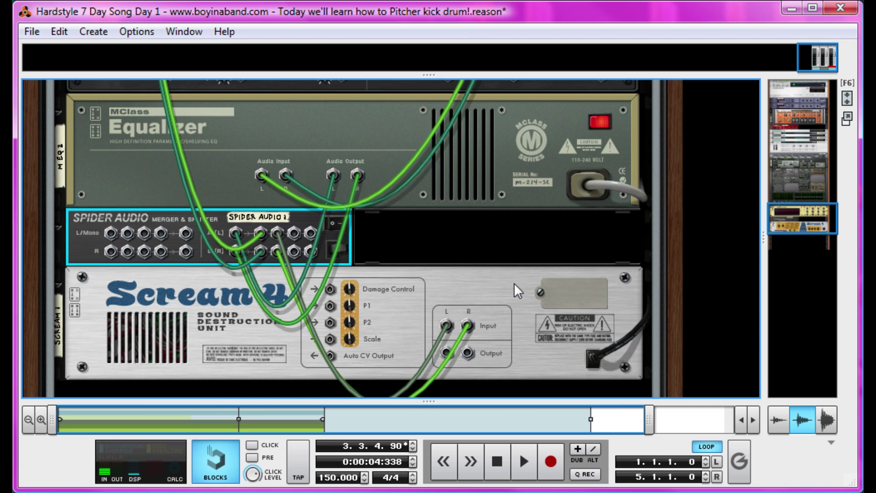
pyautogui.click(513, 307)
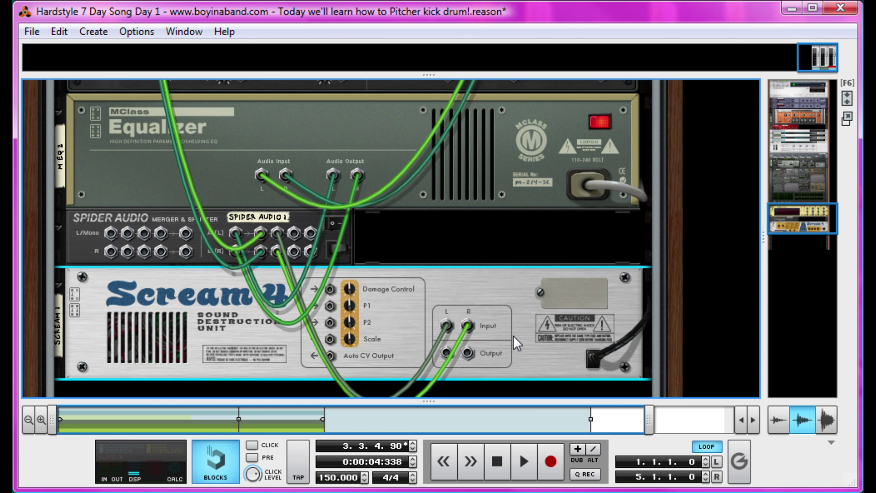
pyautogui.moveTo(441, 351); pyautogui.dragTo(156, 160)
pyautogui.scroll(10, 378, 276)
# Plug Scream 4's output into Line Mixer channel 2 and return to the front panels.
pyautogui.click(109, 273)
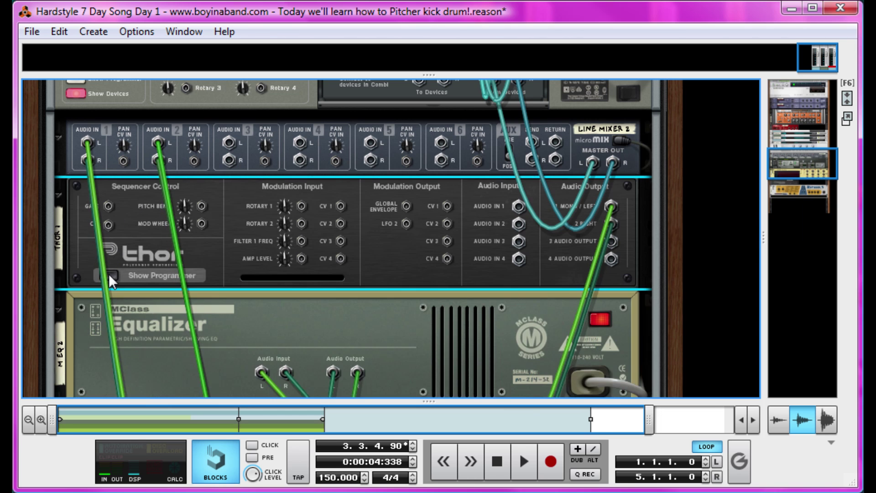
pyautogui.scroll(-2, 203, 285)
pyautogui.scroll(-4, 204, 286)
pyautogui.press('Tab')
pyautogui.scroll(4, 207, 285)
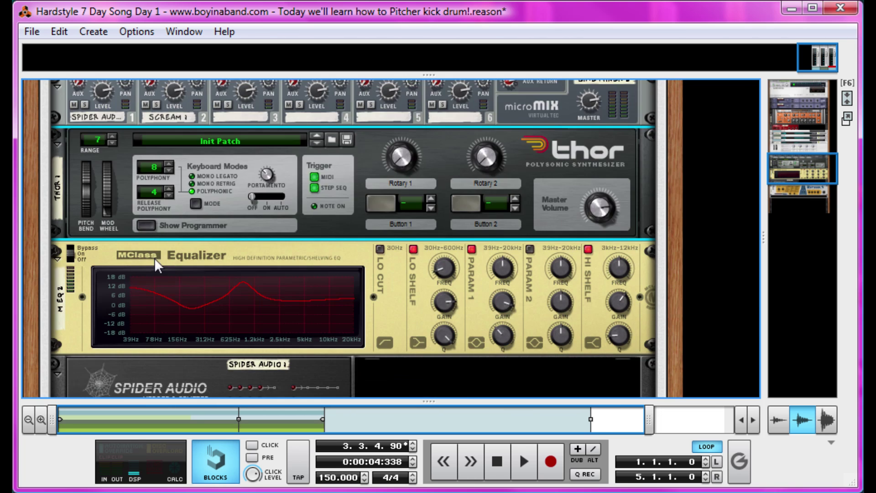
pyautogui.scroll(4, 144, 217)
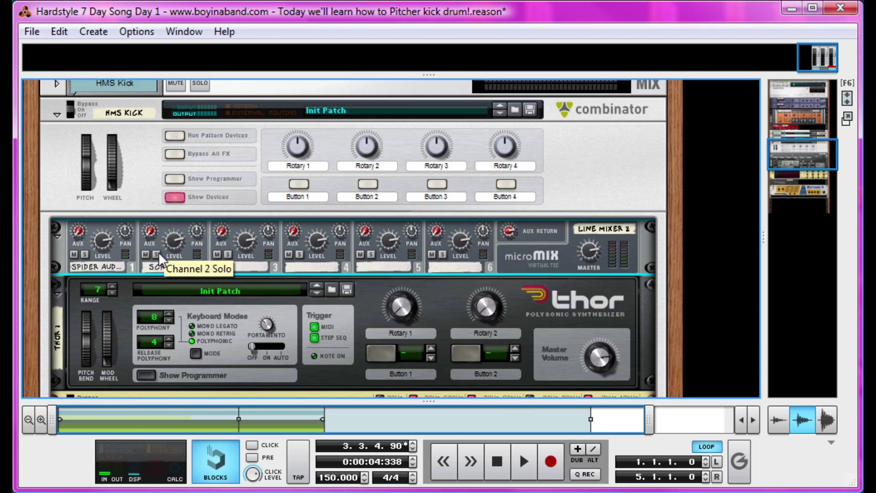
pyautogui.scroll(-9, 160, 254)
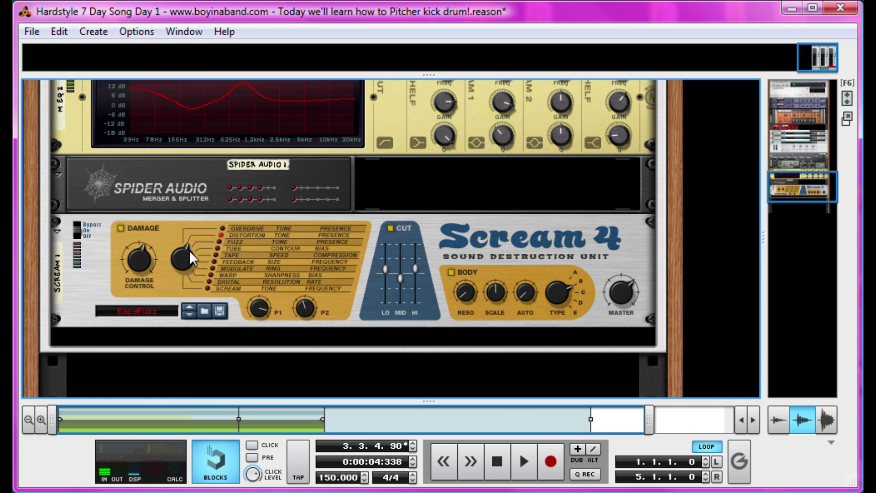
# Set Scream 4 damage to Tube with Damage Control 78 and P2 at 127.
pyautogui.press('space')
pyautogui.moveTo(187, 261); pyautogui.dragTo(194, 217)
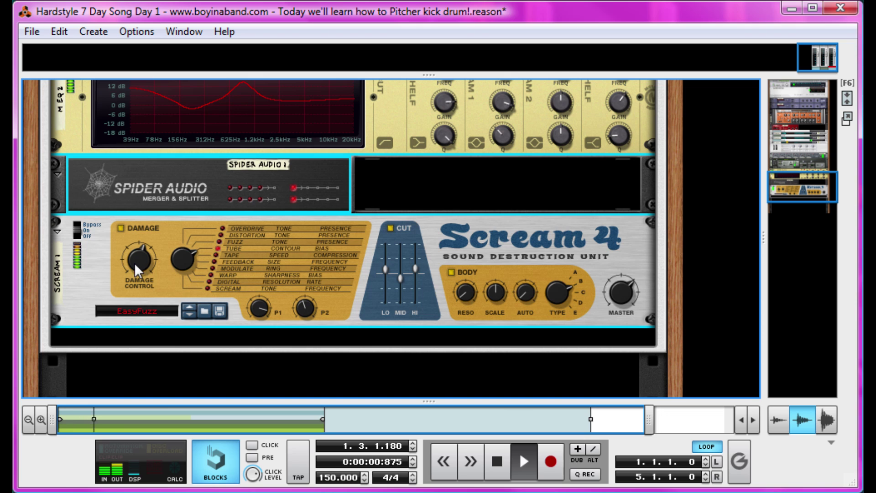
pyautogui.moveTo(135, 256); pyautogui.dragTo(134, 249)
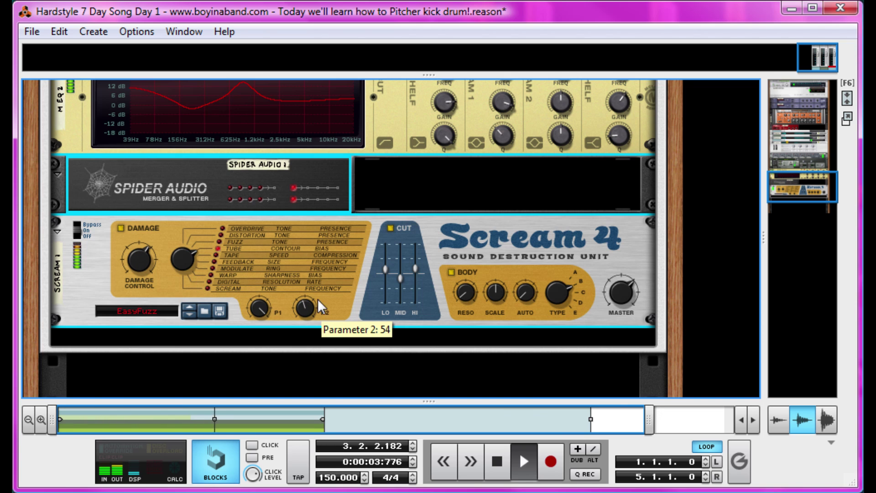
pyautogui.moveTo(300, 317); pyautogui.dragTo(316, 276)
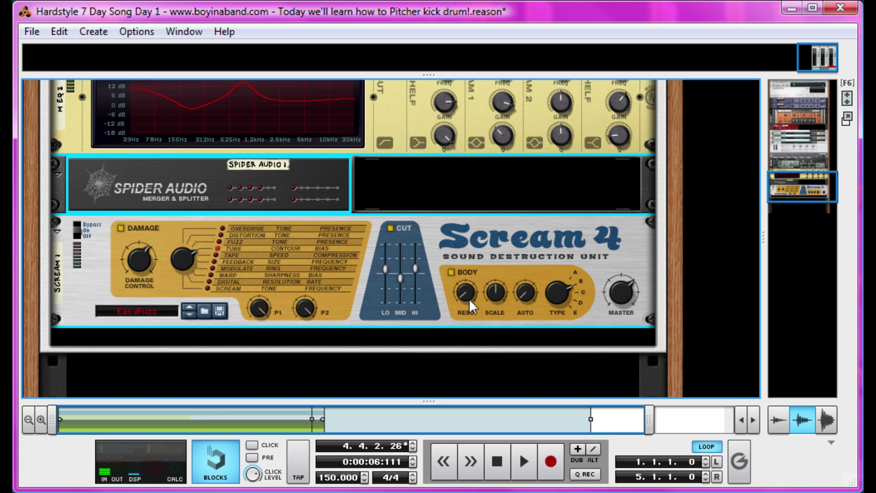
# Max Scream 4's body resonance and scale at 127 and choose body type A.
pyautogui.press('space')
pyautogui.moveTo(470, 274); pyautogui.dragTo(483, 231)
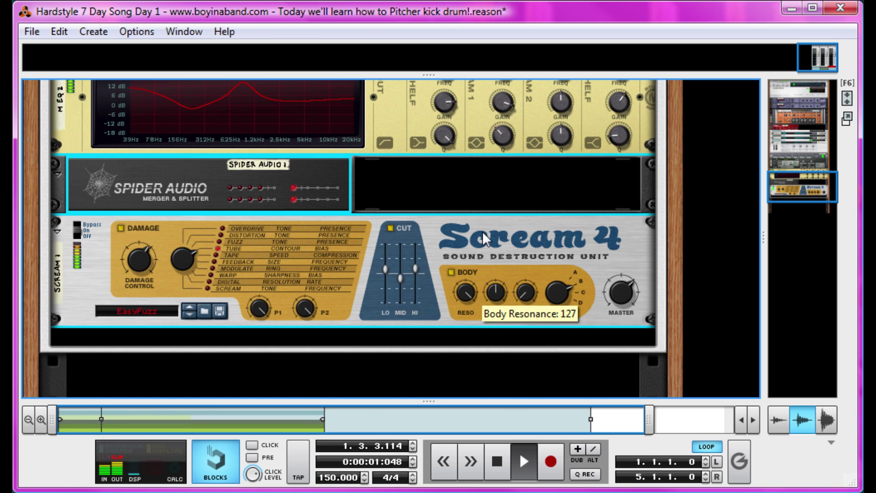
pyautogui.moveTo(499, 284); pyautogui.dragTo(531, 241)
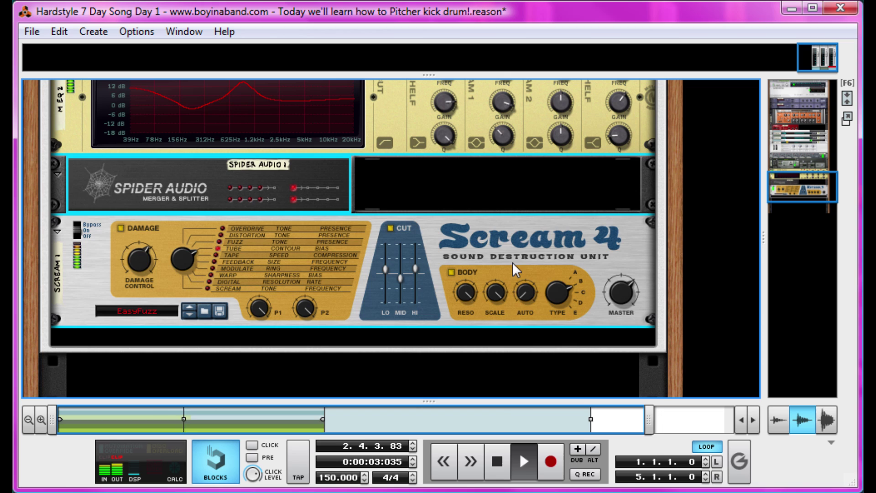
pyautogui.press('space')
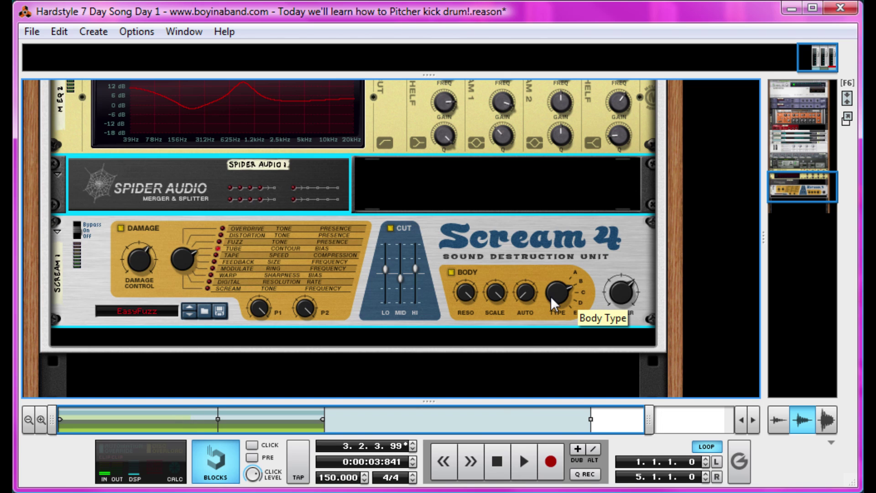
pyautogui.press('space')
pyautogui.moveTo(551, 296); pyautogui.dragTo(545, 318)
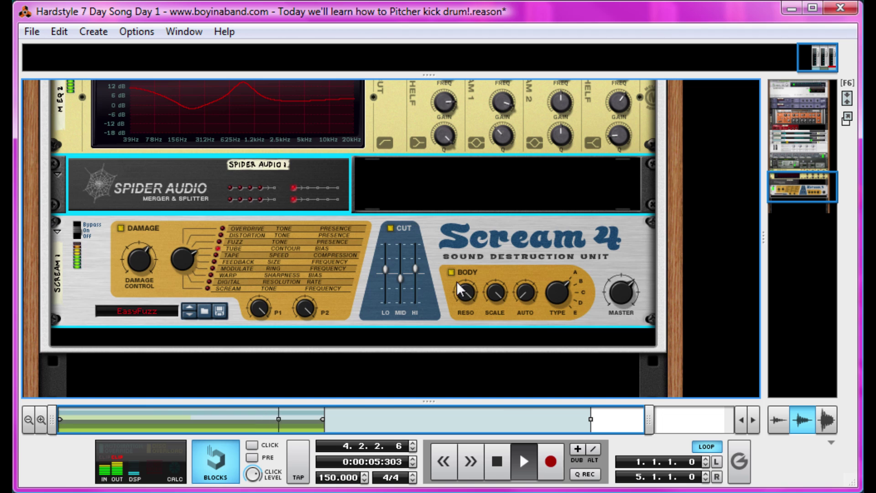
pyautogui.press('space')
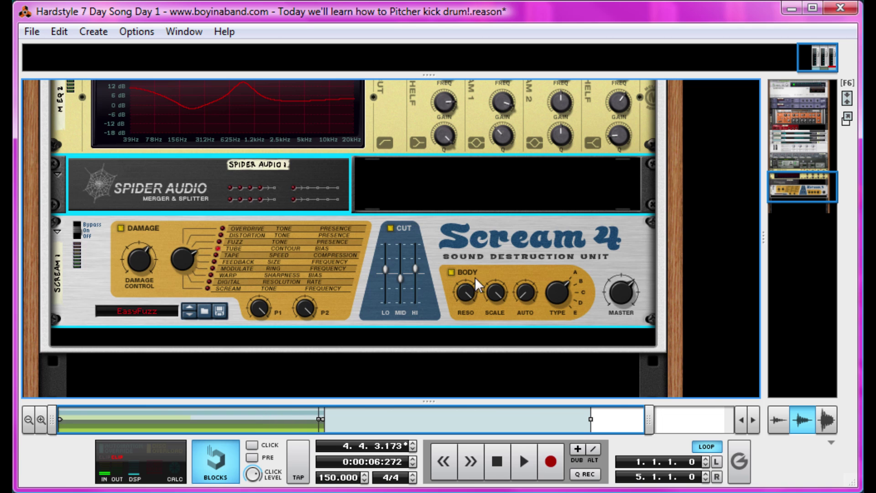
pyautogui.scroll(8, 401, 234)
pyautogui.press('space')
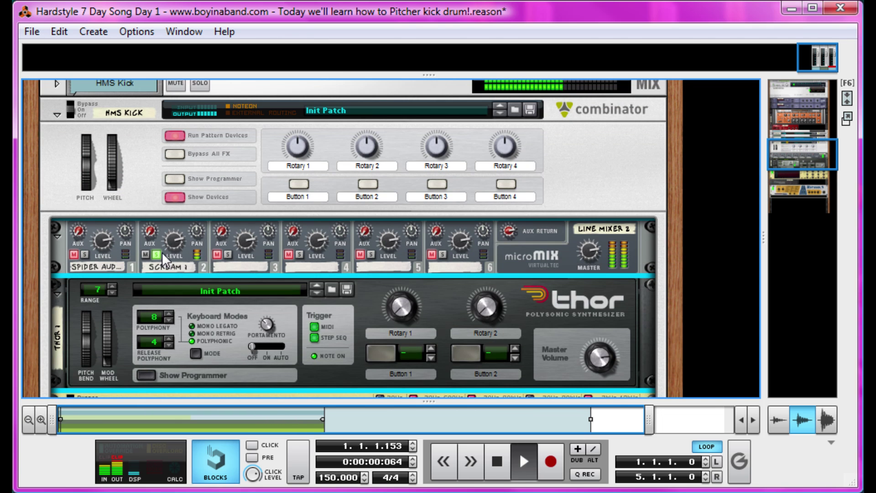
pyautogui.click(157, 254)
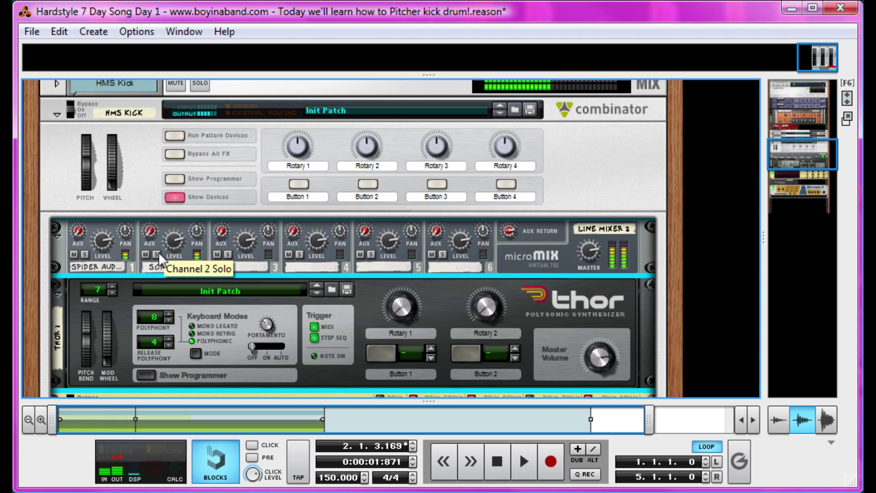
pyautogui.scroll(-10, 189, 214)
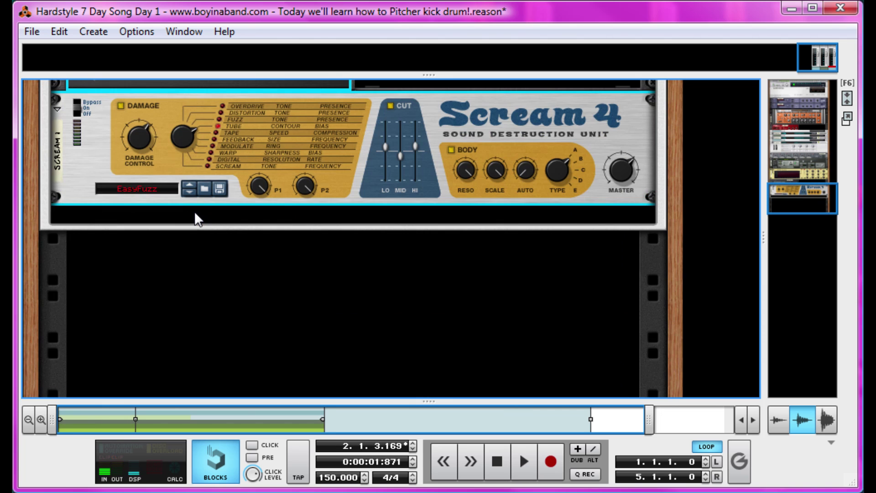
# Add an ECF-42 Envelope Controlled Filter below Scream 4 and flip the rack to show cables.
pyautogui.rightClick(194, 266)
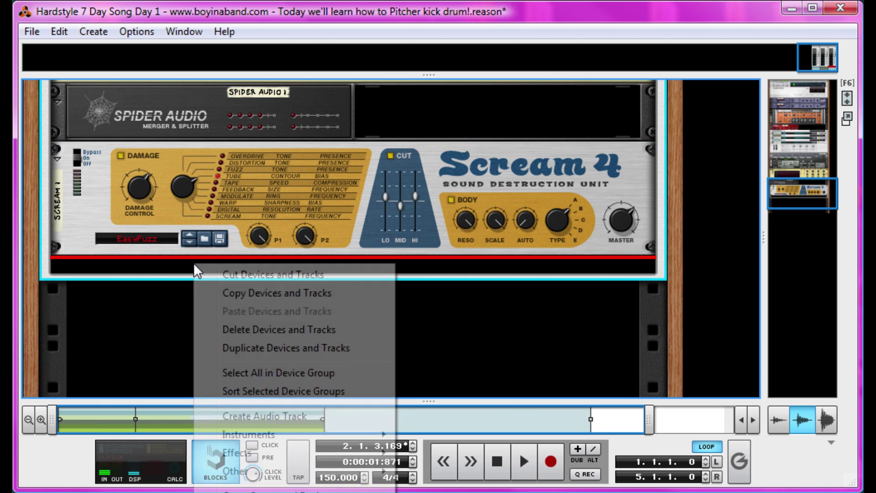
pyautogui.moveTo(352, 454)
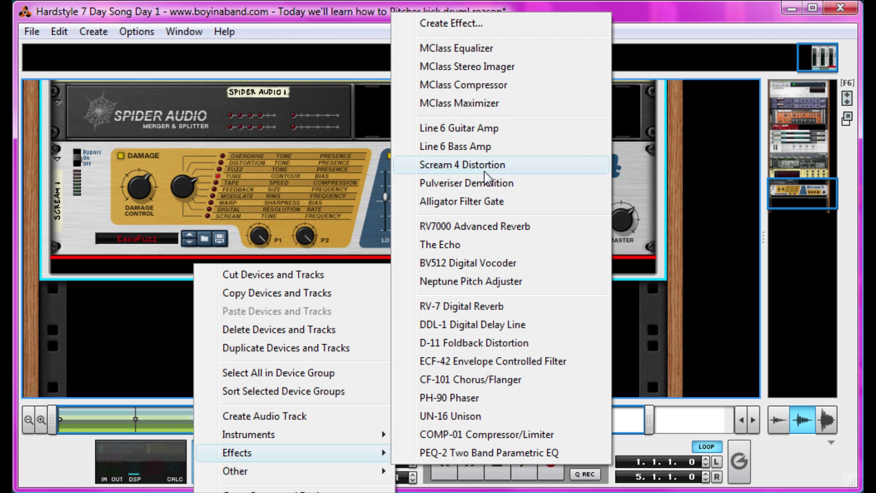
pyautogui.click(516, 360)
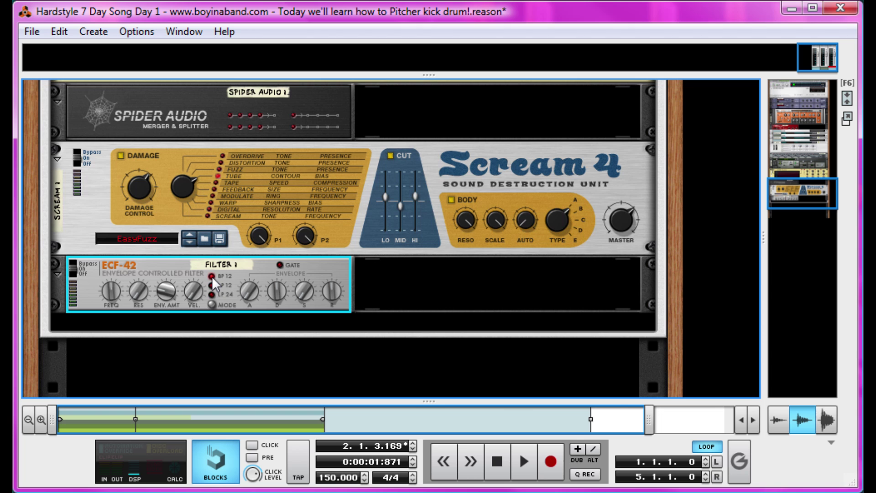
pyautogui.press('Tab')
pyautogui.scroll(2, 183, 312)
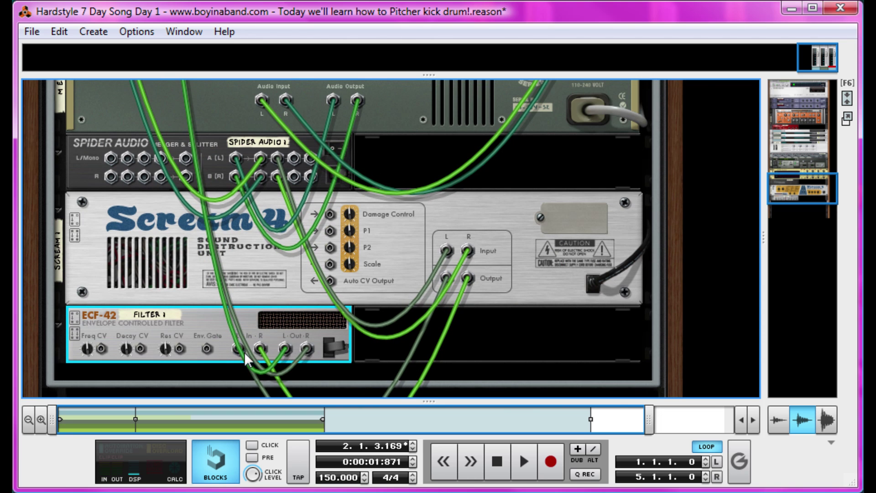
# On the back panel, rework the ECF-42's input cables and patch its output into Line Mixer 2 Audio In 3.
pyautogui.moveTo(244, 352); pyautogui.dragTo(352, 325)
pyautogui.moveTo(294, 159); pyautogui.dragTo(235, 224)
pyautogui.scroll(-10, 239, 234)
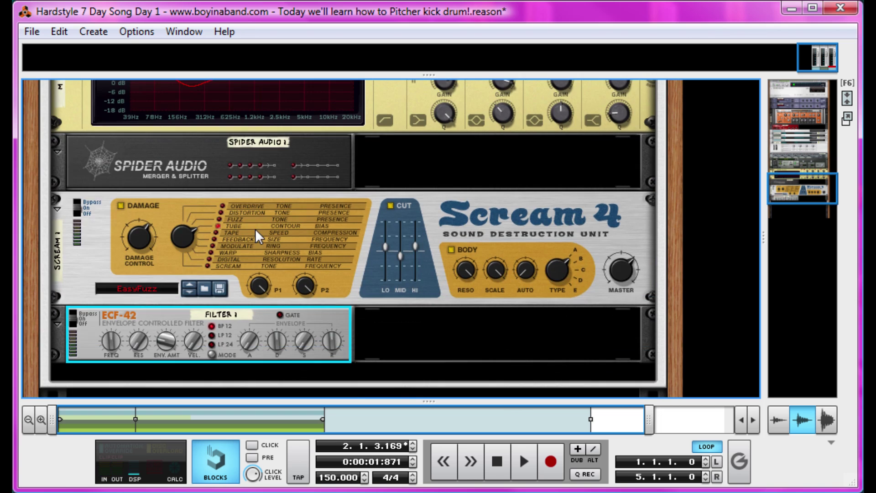
pyautogui.scroll(5, 209, 152)
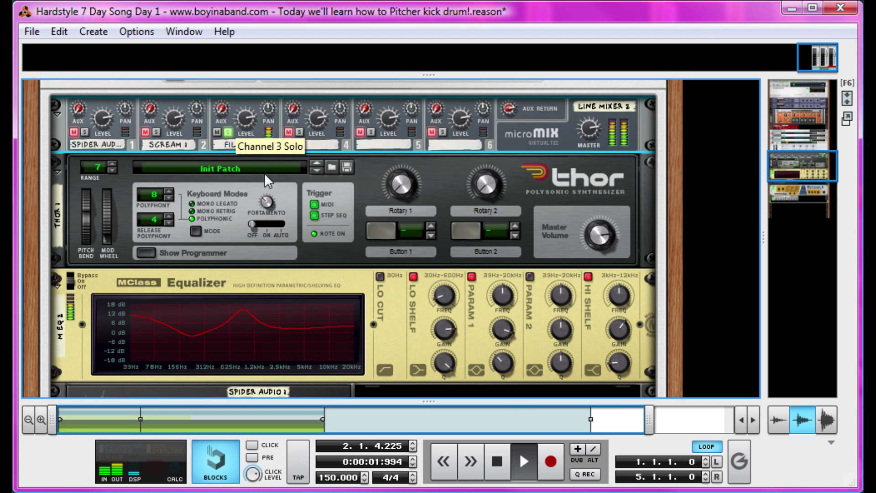
pyautogui.scroll(-5, 266, 193)
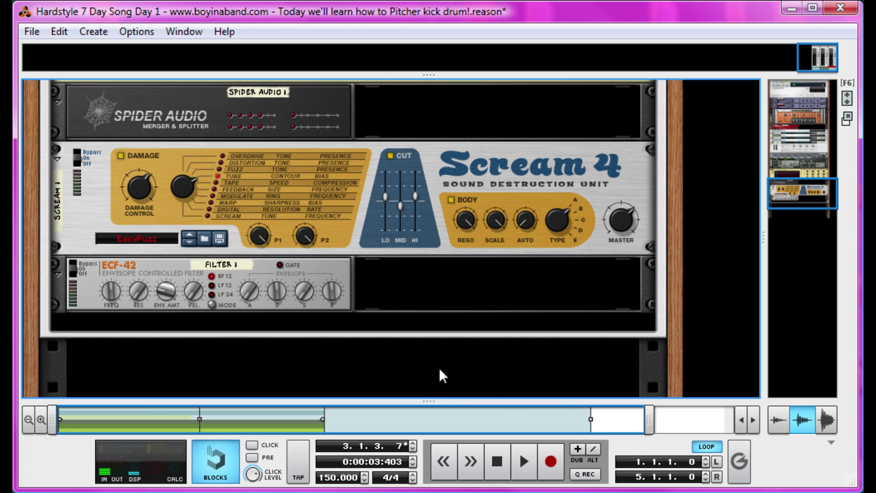
# Select ECF-42 Filter 1 and drag its FREQ knob down to 74 during kick playback.
pyautogui.click(132, 321)
pyautogui.press('space')
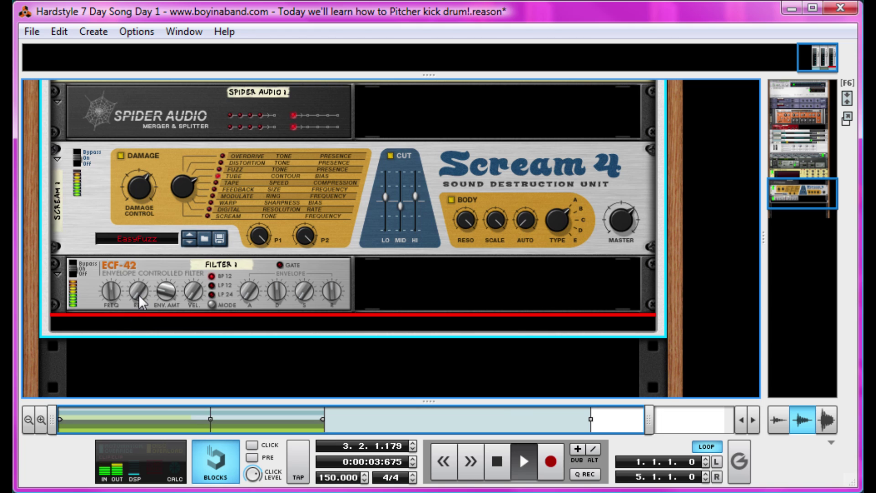
pyautogui.click(139, 295)
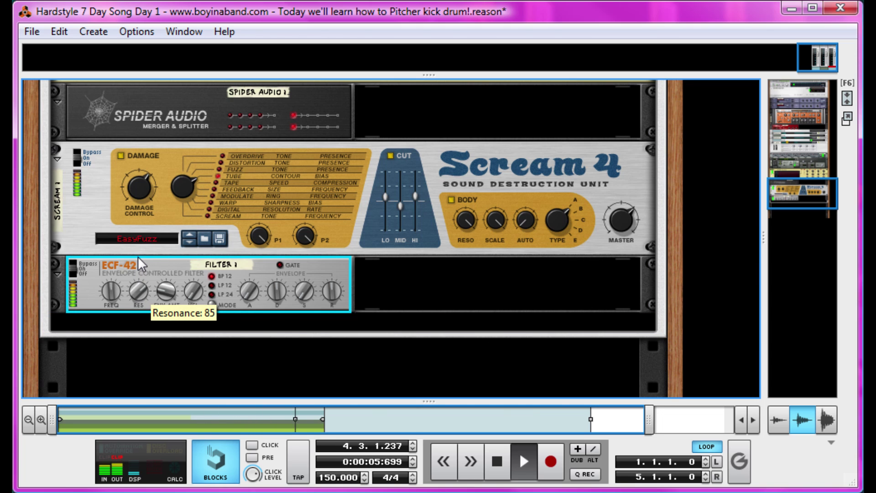
pyautogui.moveTo(115, 292); pyautogui.dragTo(125, 272)
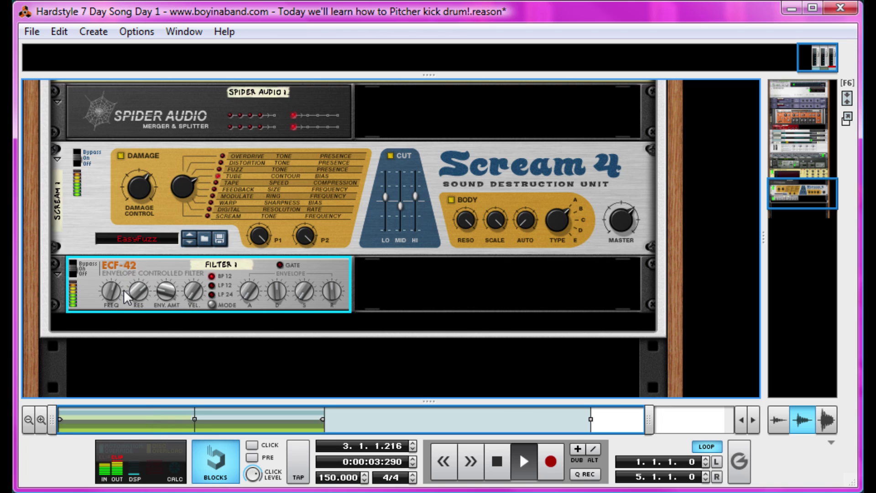
pyautogui.press('space')
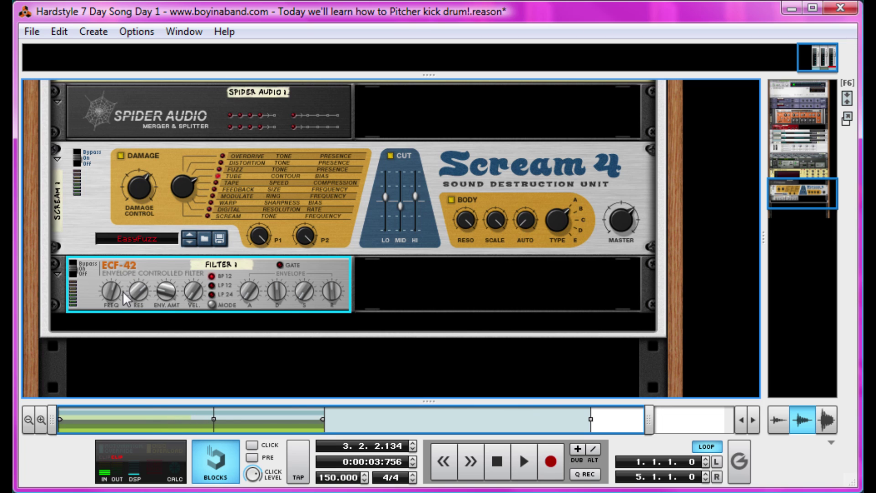
# Add a second Scream 4 Distortion and switch its Damage Type to Modulate.
pyautogui.rightClick(307, 267)
pyautogui.moveTo(386, 457)
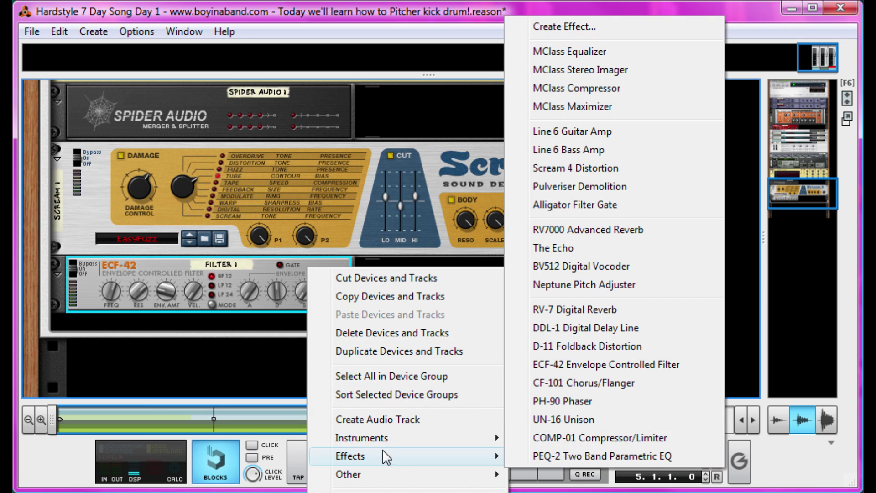
pyautogui.click(603, 168)
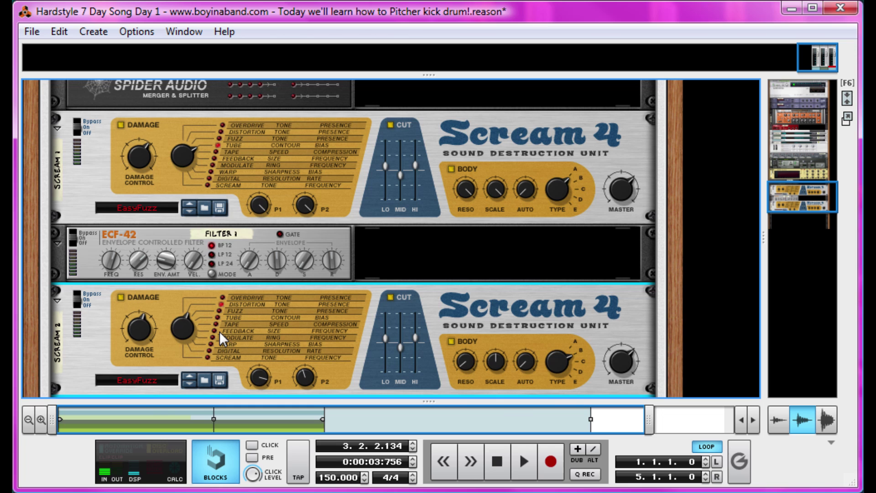
pyautogui.click(220, 337)
pyautogui.press('space')
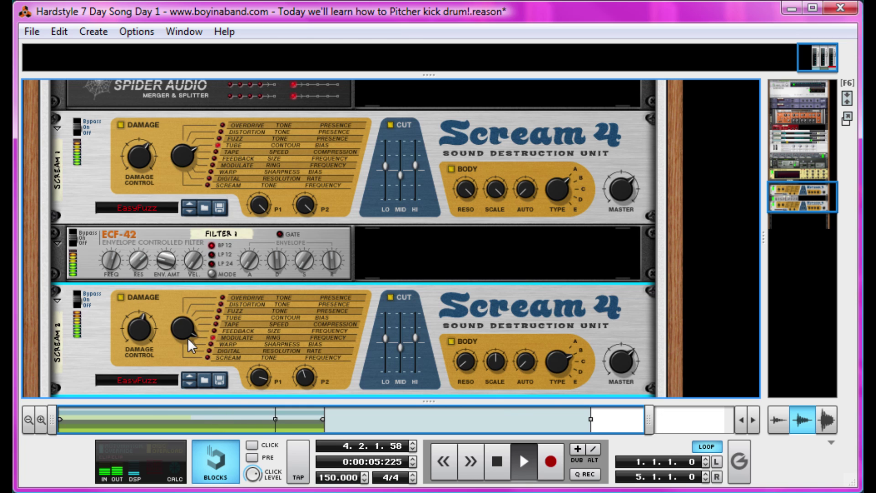
pyautogui.press('space')
pyautogui.press('space')
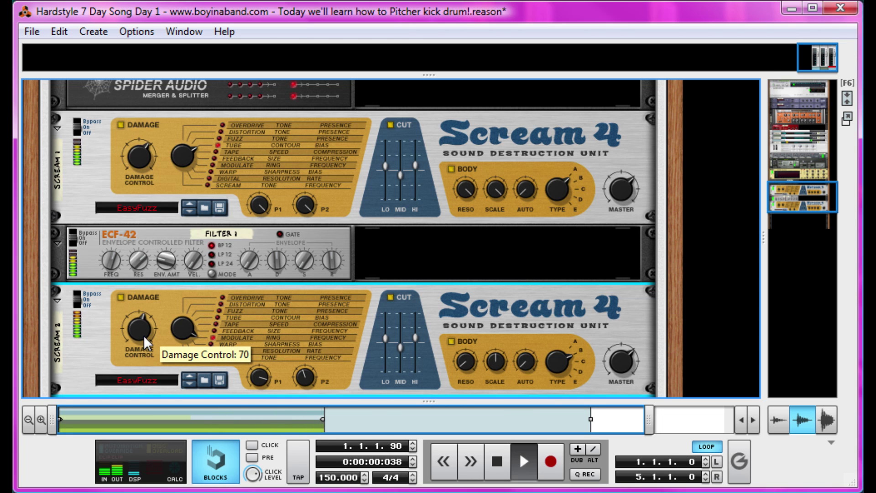
# Lower Damage Control to about 58 and P1 to 76, raise Body Scale to 120, set Body Type E.
pyautogui.moveTo(140, 340); pyautogui.dragTo(132, 353)
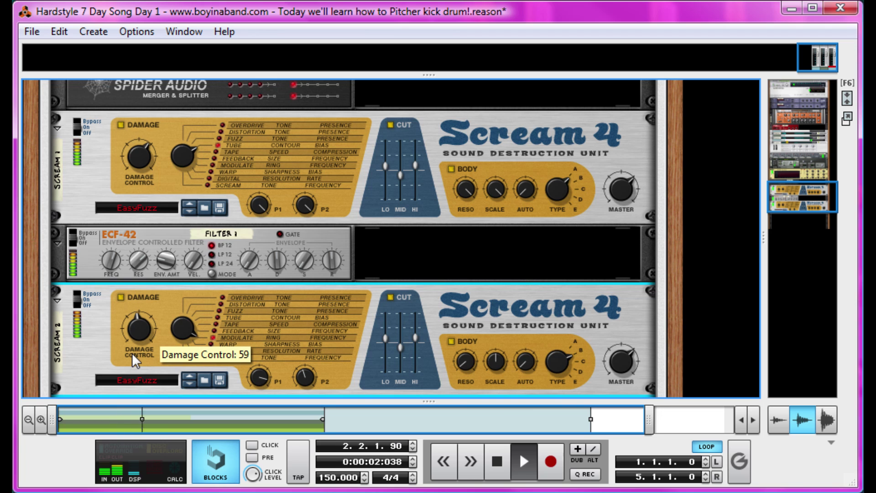
pyautogui.moveTo(264, 382); pyautogui.dragTo(237, 450)
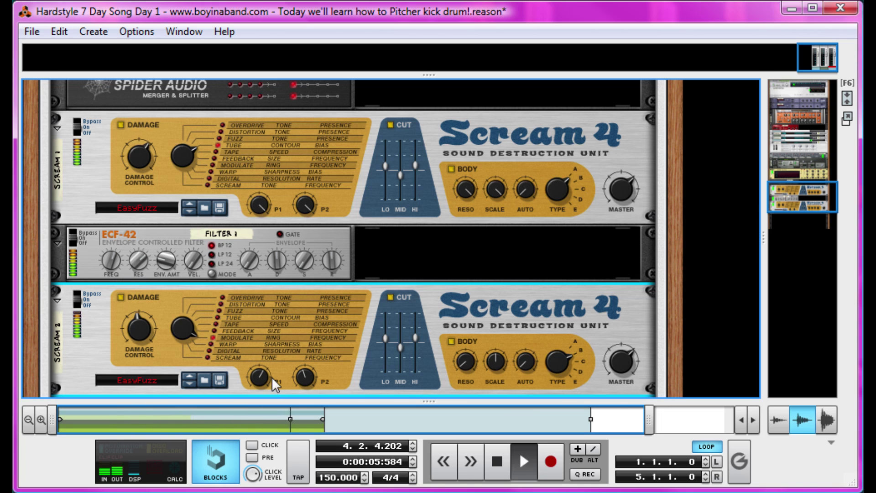
pyautogui.press('space')
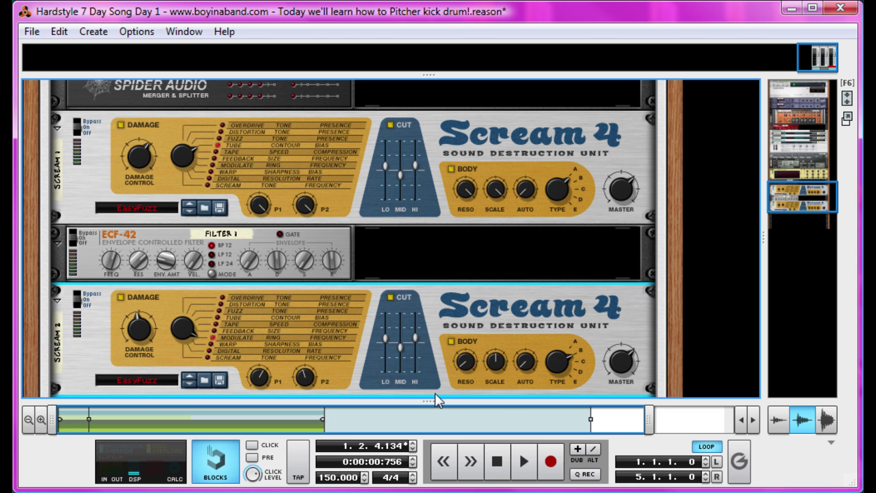
pyautogui.press('space')
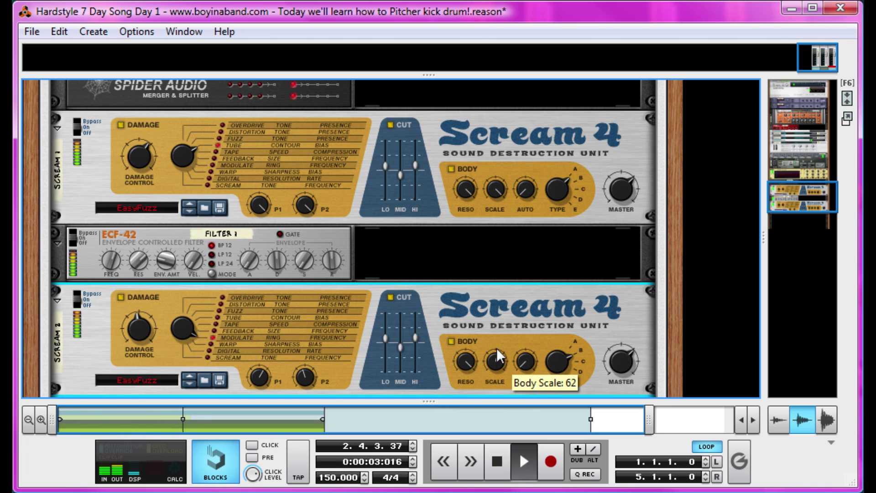
pyautogui.moveTo(496, 348); pyautogui.dragTo(492, 316)
pyautogui.moveTo(577, 368); pyautogui.dragTo(580, 307)
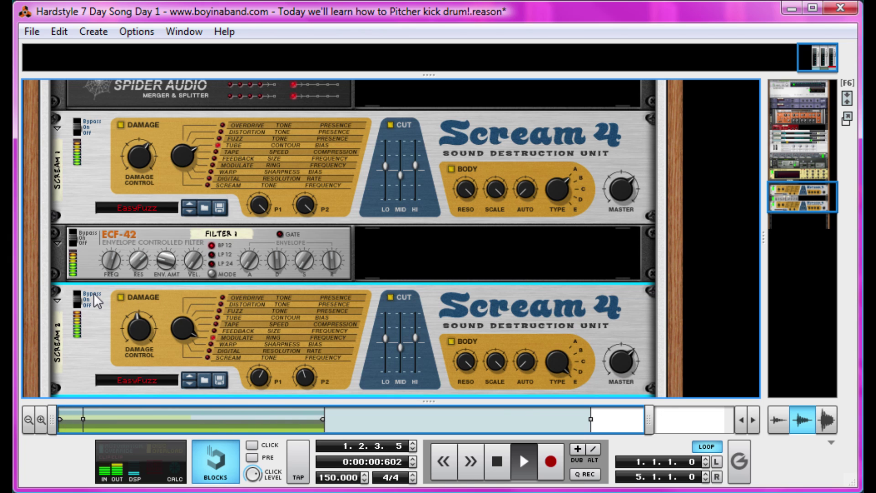
pyautogui.press('space')
pyautogui.press('space')
pyautogui.click(75, 238)
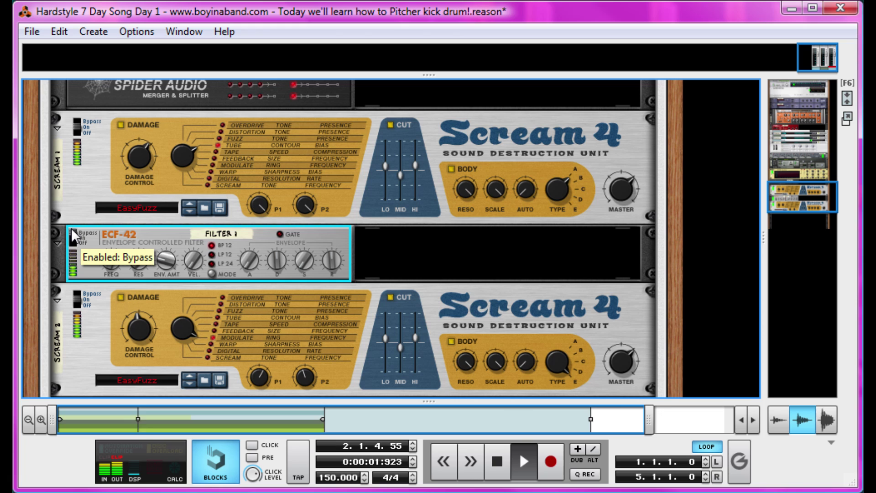
pyautogui.click(69, 237)
pyautogui.press('space')
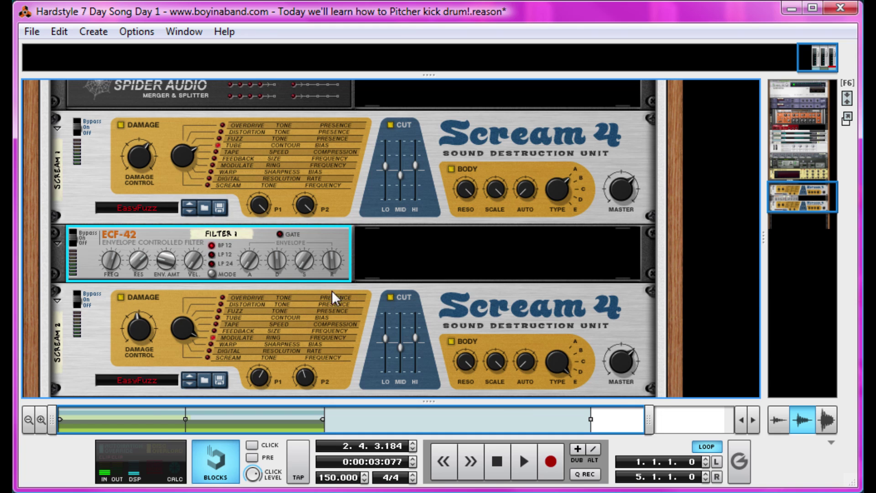
# Insert an MClass Equalizer after the second Scream 4.
pyautogui.scroll(-3, 345, 293)
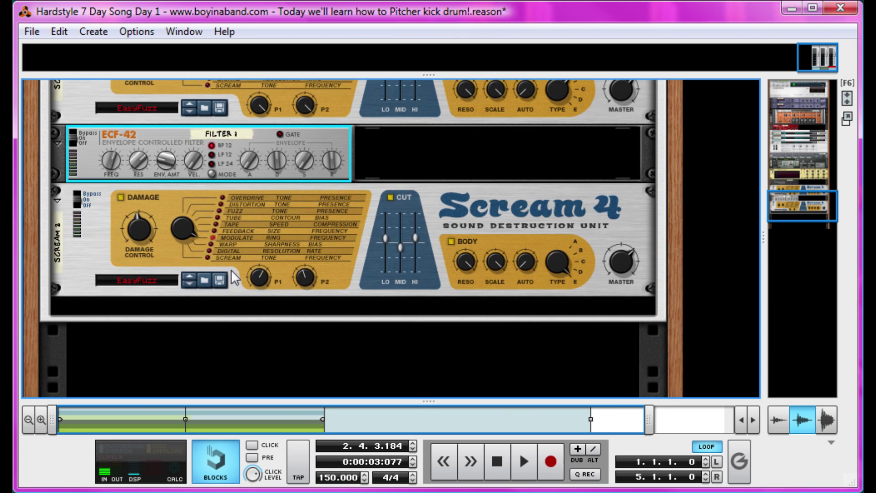
pyautogui.rightClick(90, 270)
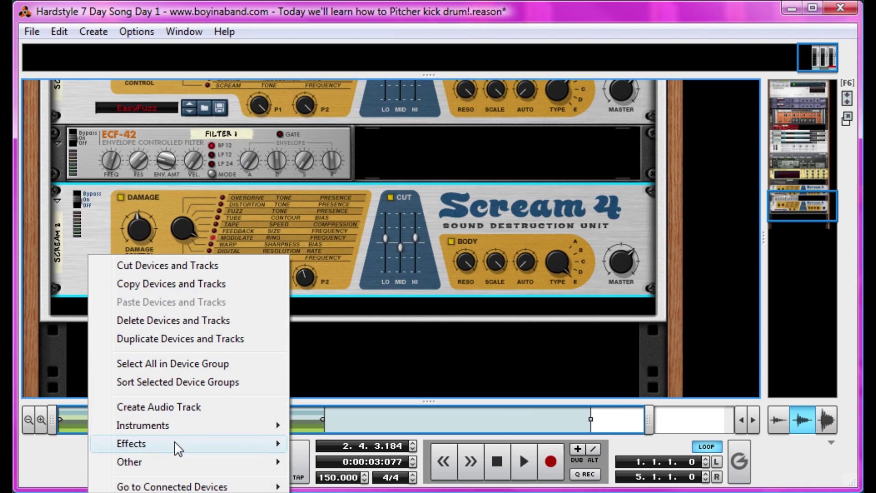
pyautogui.moveTo(174, 441)
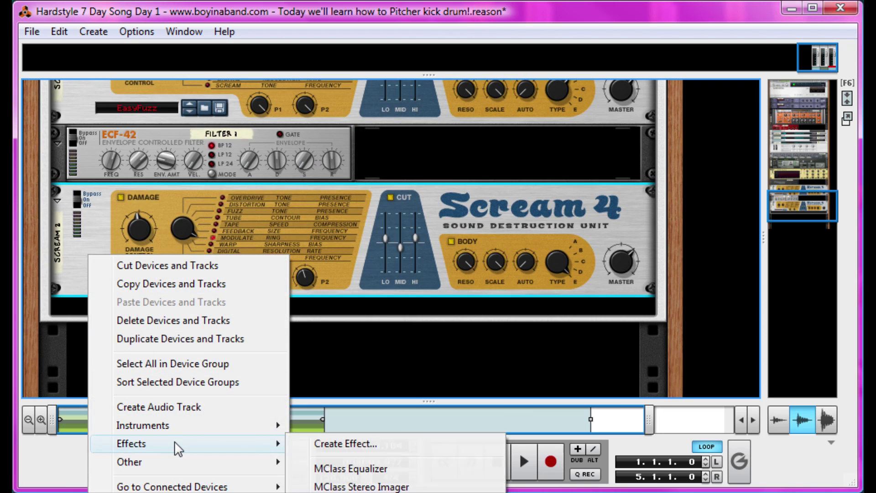
pyautogui.click(391, 470)
# Adjust the Hi Shelf frequency and boost its gain to about 8.6 dB while listening.
pyautogui.moveTo(616, 311); pyautogui.dragTo(619, 307)
pyautogui.press('space')
pyautogui.moveTo(613, 345)
pyautogui.mouseDown()
pyautogui.moveTo(620, 339)
pyautogui.moveTo(614, 345)
pyautogui.mouseUp()
pyautogui.press('space')
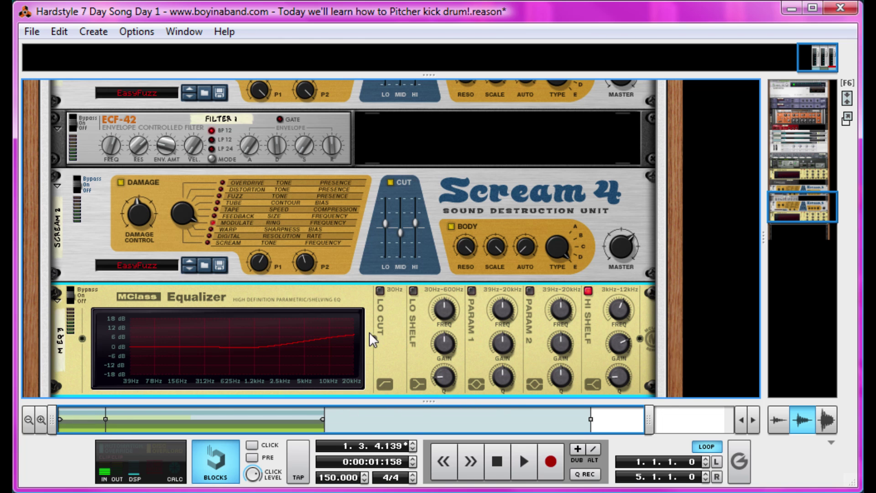
# Unsolo mixer channel 3 (M EQ 3) and compare it with Mute on and off during playback.
pyautogui.scroll(10, 369, 332)
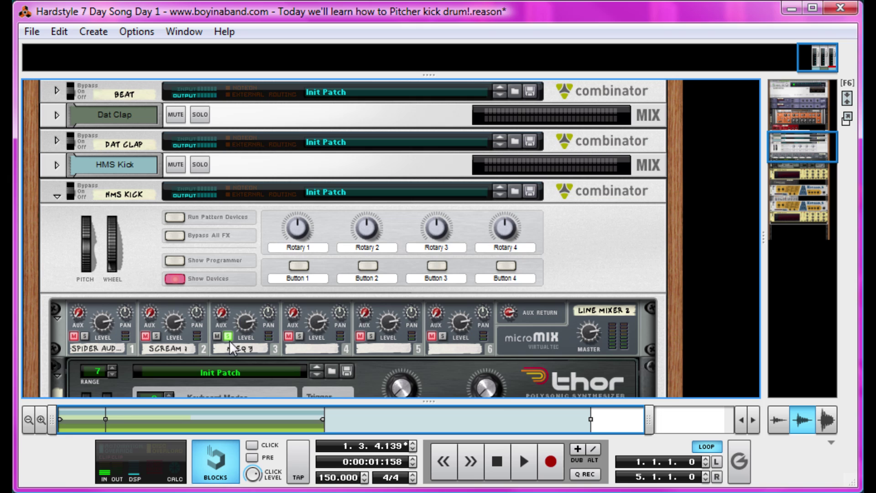
pyautogui.click(228, 339)
pyautogui.press('space')
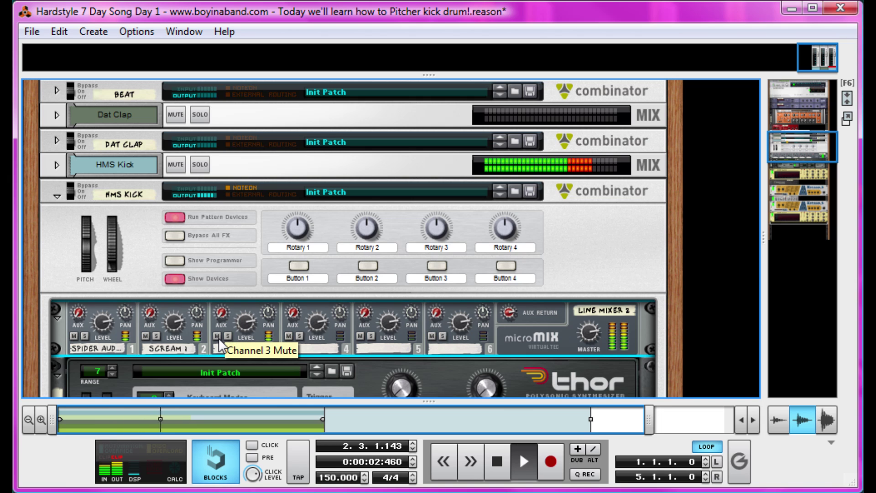
pyautogui.click(219, 337)
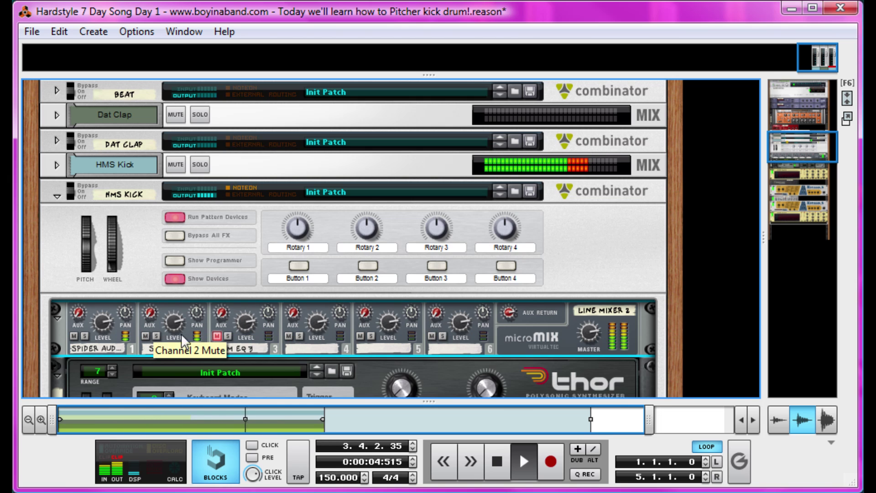
pyautogui.click(218, 337)
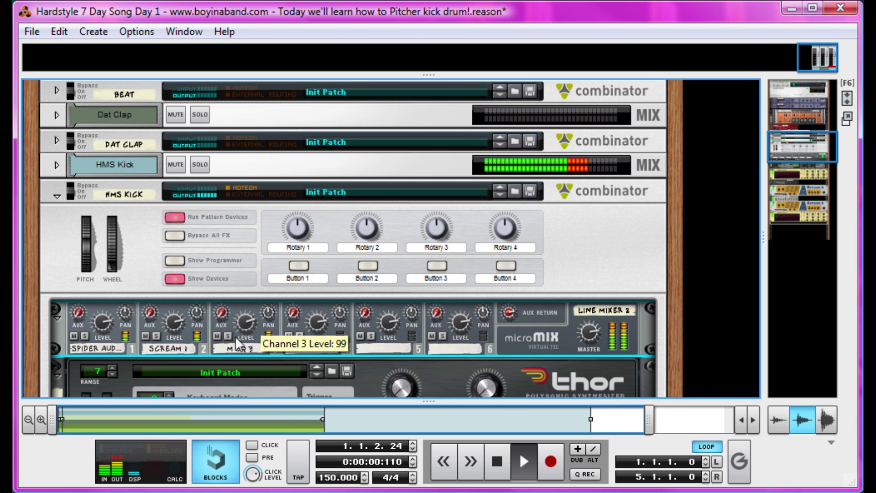
pyautogui.press('space')
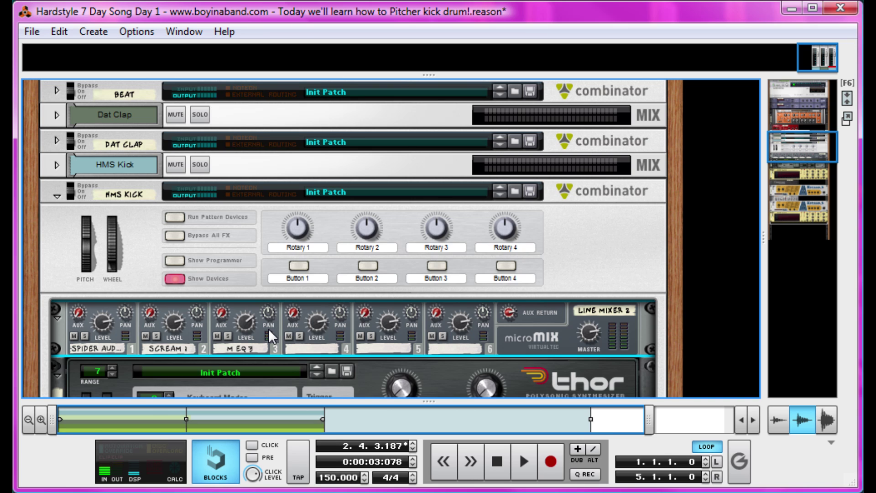
# Create a Malström on mixer channel 4 and reset it to an initialized patch.
pyautogui.rightClick(512, 332)
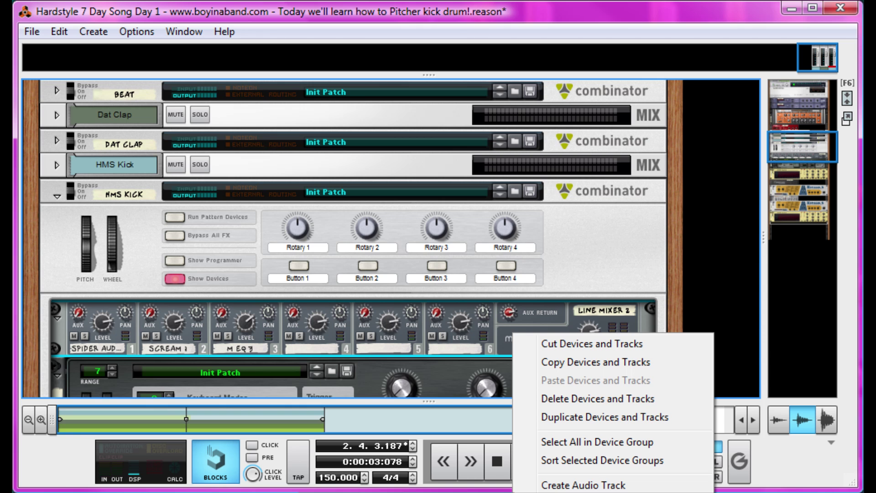
pyautogui.click(593, 488)
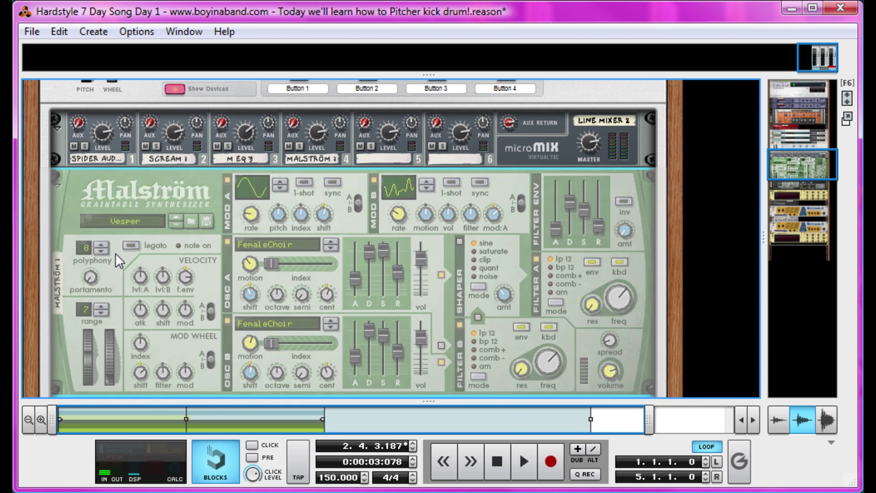
pyautogui.rightClick(148, 206)
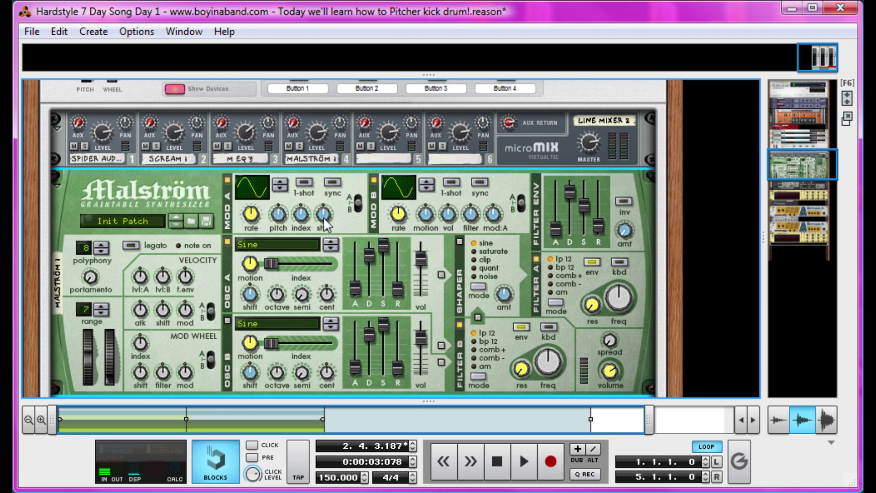
# Set Osc A to Square*4 and Osc B to Didgeridoo, enabling Osc B.
pyautogui.click(335, 247)
pyautogui.click(326, 247)
pyautogui.click(333, 326)
pyautogui.click(332, 327)
pyautogui.click(331, 327)
pyautogui.click(332, 327)
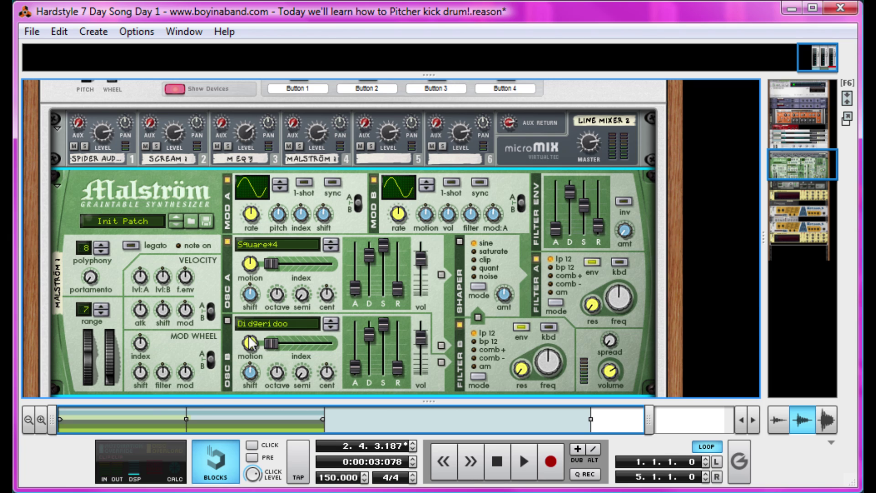
pyautogui.click(227, 321)
# Solo channel 4, drop Osc A to octave 4, and turn off Filters A and B.
pyautogui.scroll(2, 280, 299)
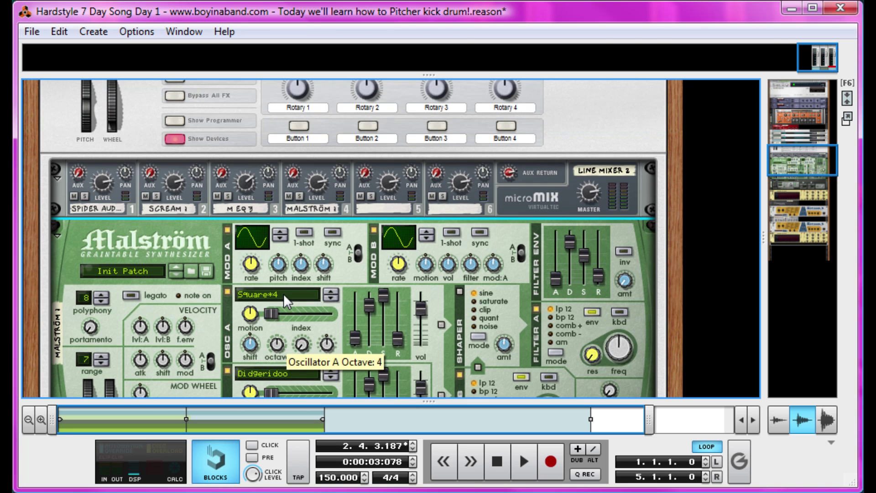
pyautogui.click(301, 197)
pyautogui.scroll(-2, 309, 240)
pyautogui.press('space')
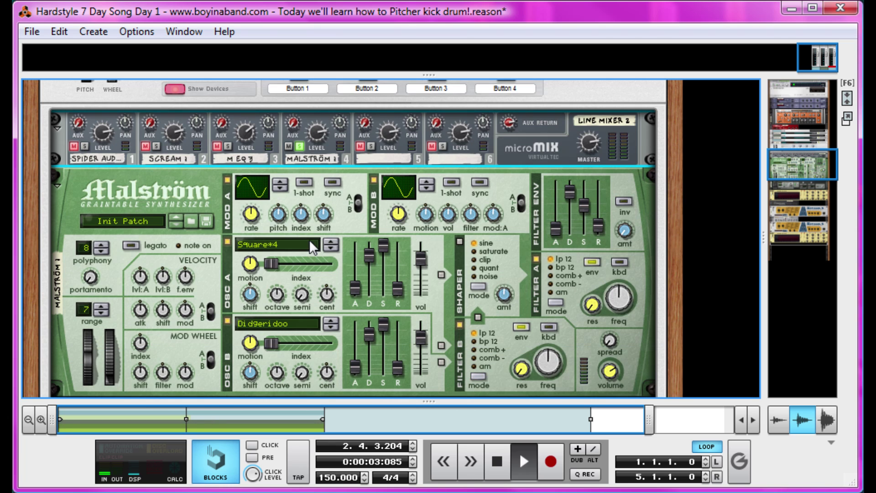
pyautogui.click(279, 296)
pyautogui.moveTo(278, 296); pyautogui.dragTo(272, 309)
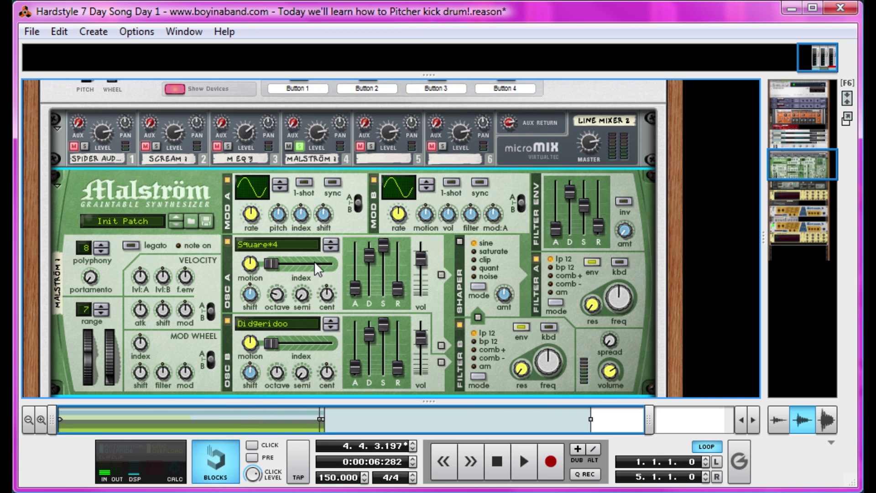
pyautogui.click(459, 324)
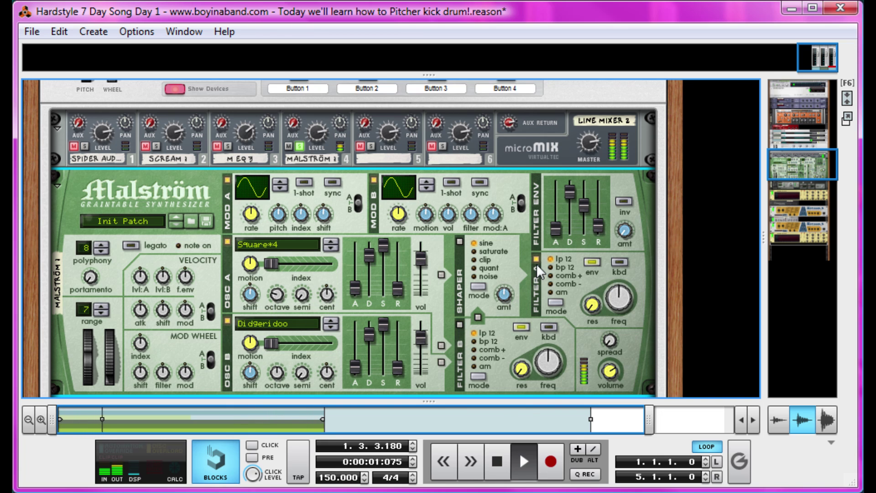
pyautogui.click(536, 259)
pyautogui.press('space')
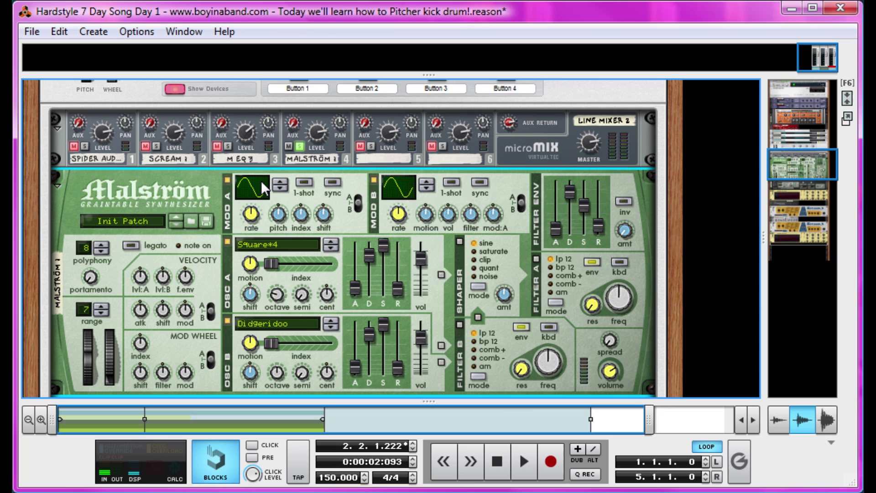
# Set Malström Mod A to a decaying curve waveform in 1-shot mode.
pyautogui.click(280, 183)
pyautogui.click(281, 182)
pyautogui.click(281, 182)
pyautogui.click(281, 181)
pyautogui.click(281, 181)
pyautogui.click(281, 182)
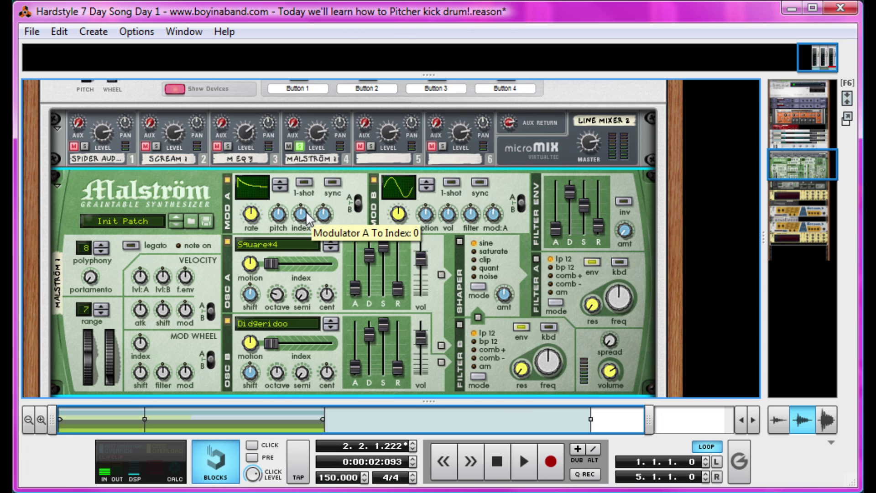
pyautogui.click(305, 183)
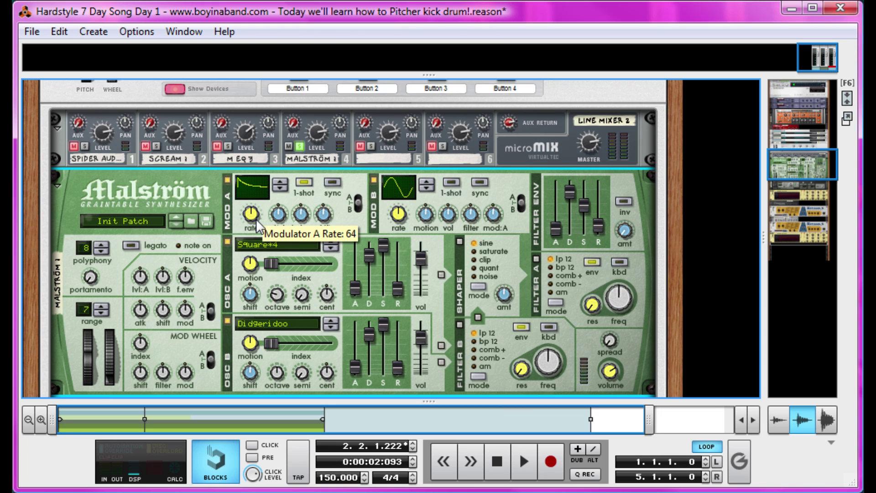
# Route Mod A to pitch at 63 while auditioning the kick.
pyautogui.scroll(4, 258, 224)
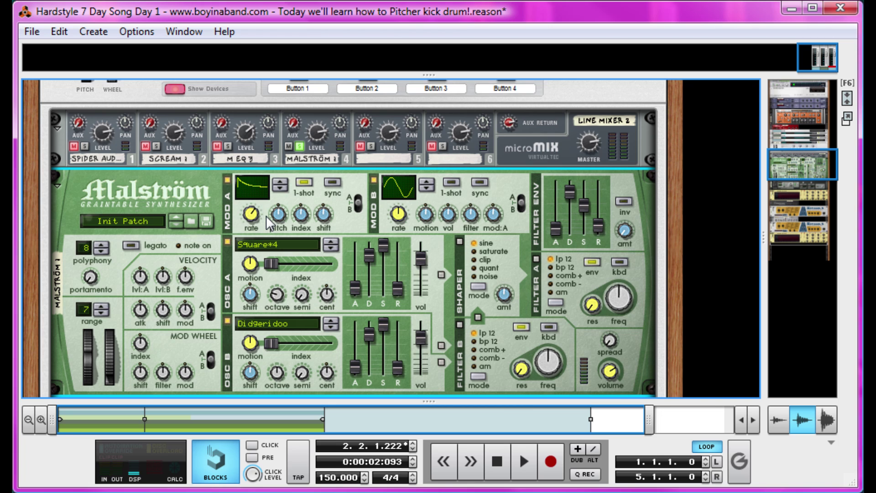
pyautogui.press('space')
pyautogui.moveTo(281, 224); pyautogui.dragTo(288, 183)
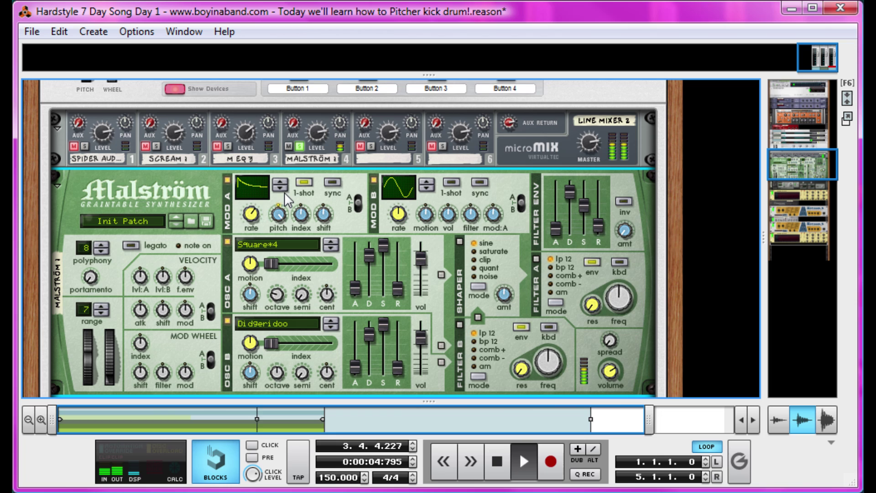
pyautogui.press('space')
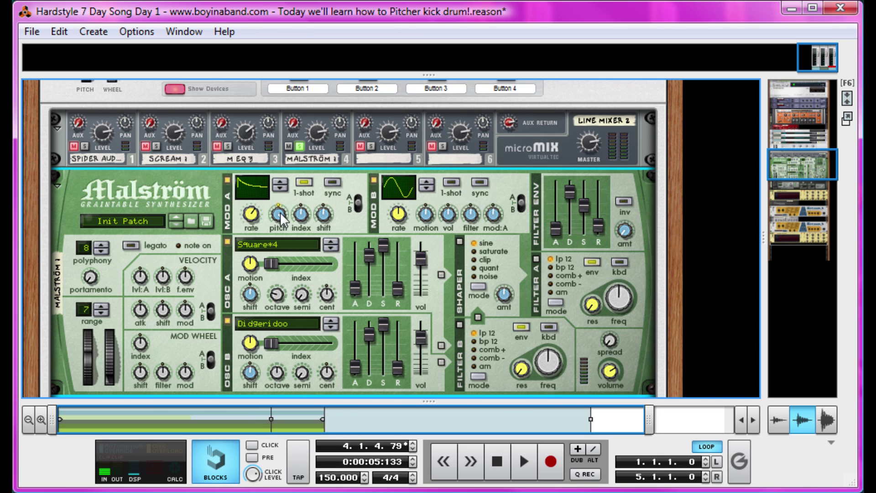
pyautogui.press('space')
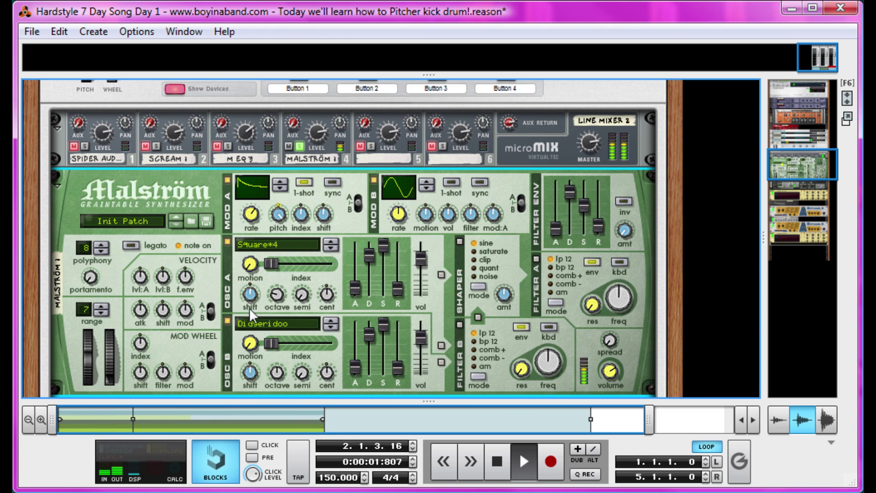
pyautogui.press('space')
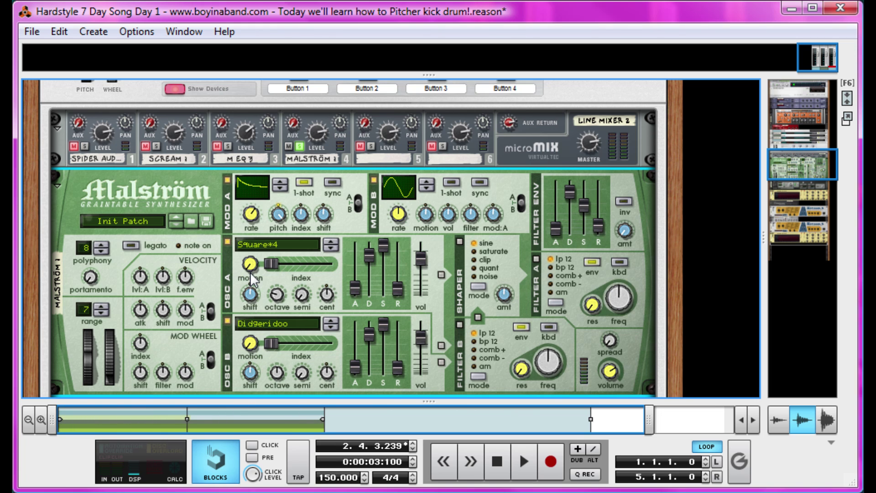
# Set oscillator A's motion to -64 during playback.
pyautogui.press('space')
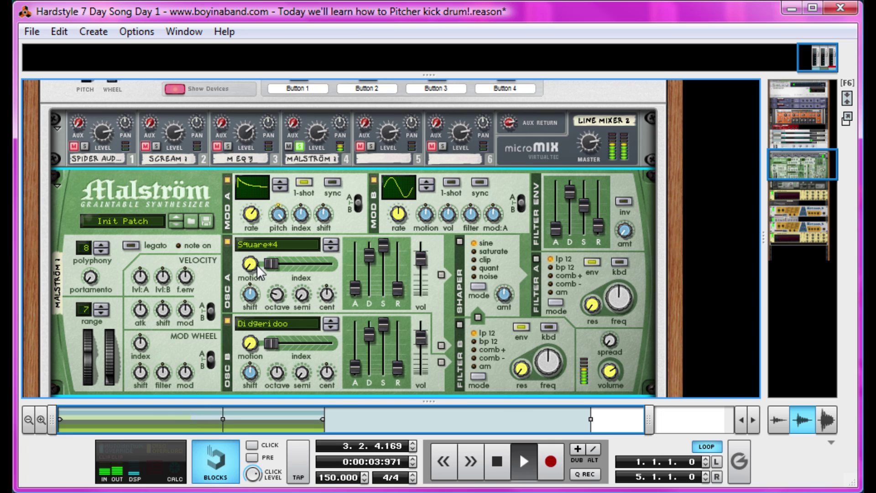
pyautogui.press('space')
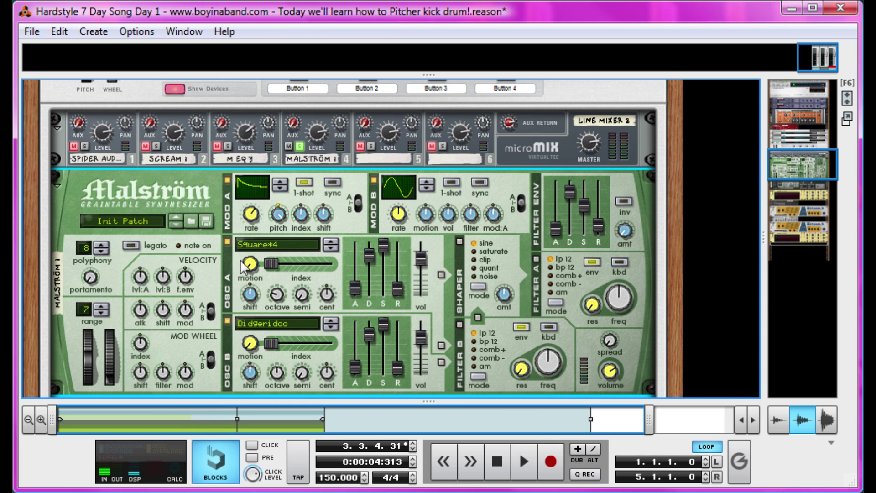
pyautogui.press('space')
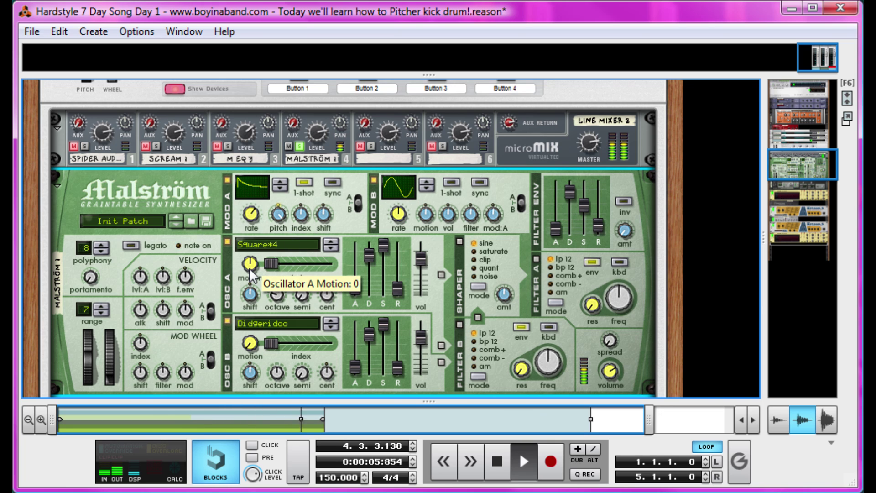
pyautogui.moveTo(250, 274); pyautogui.dragTo(250, 293)
pyautogui.press('space')
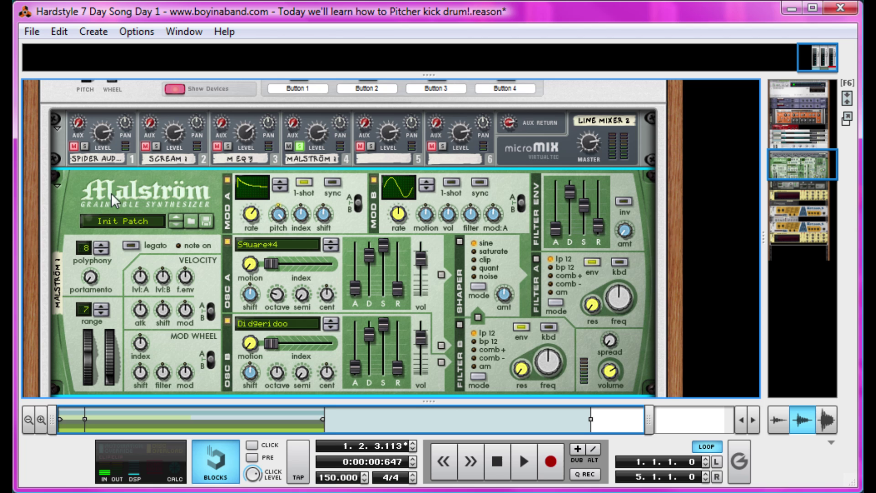
# Insert a Scream 4 after the Malström and set its damage type to Tape.
pyautogui.rightClick(134, 193)
pyautogui.moveTo(320, 383)
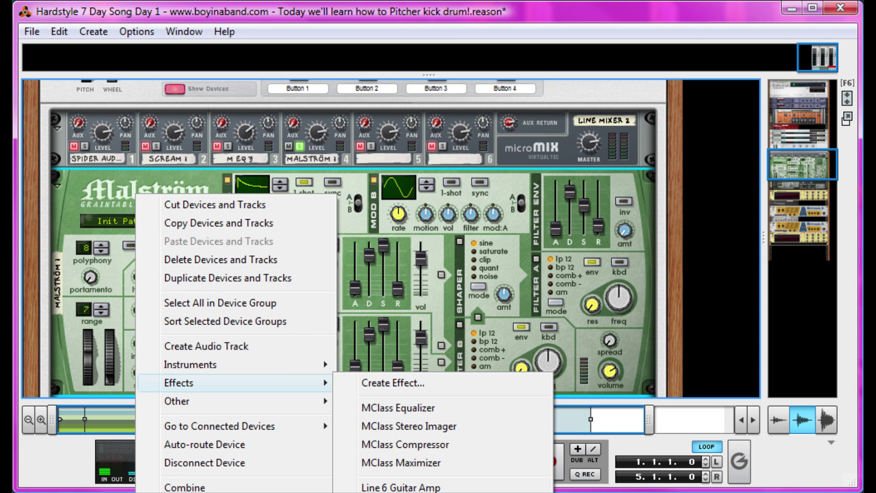
pyautogui.click(402, 492)
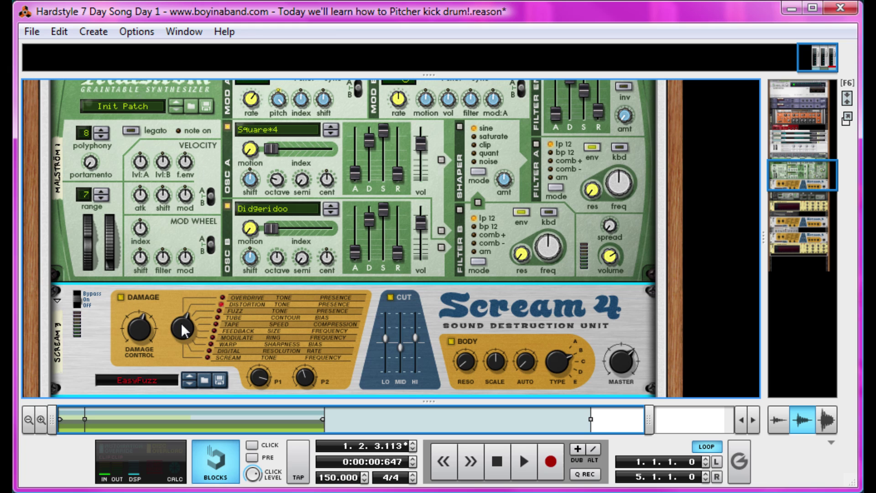
pyautogui.press('space')
pyautogui.moveTo(181, 322); pyautogui.dragTo(179, 305)
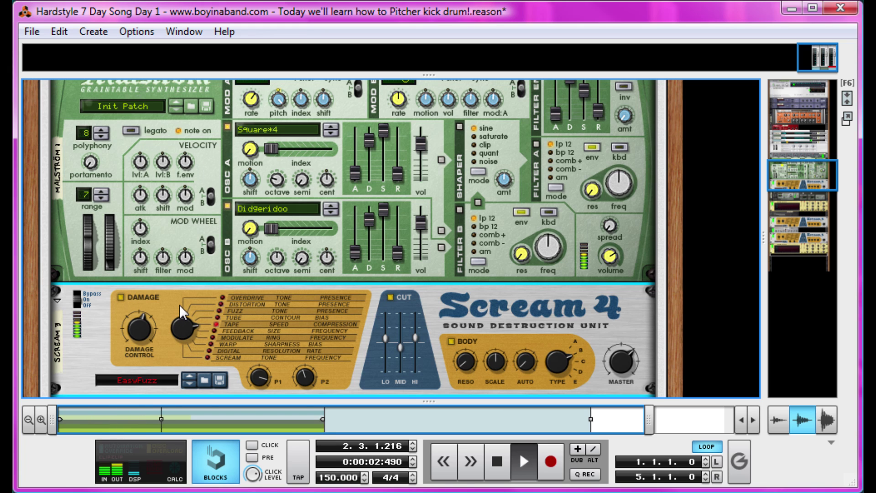
pyautogui.press('space')
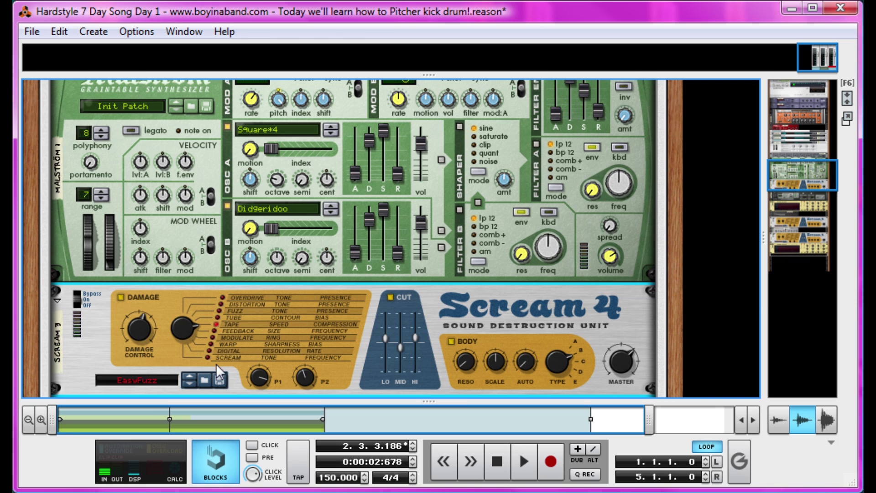
# Raise Scream 4's Parameter 2 to about 112, disable Cut EQ, and change Body Type from B to D.
pyautogui.press('space')
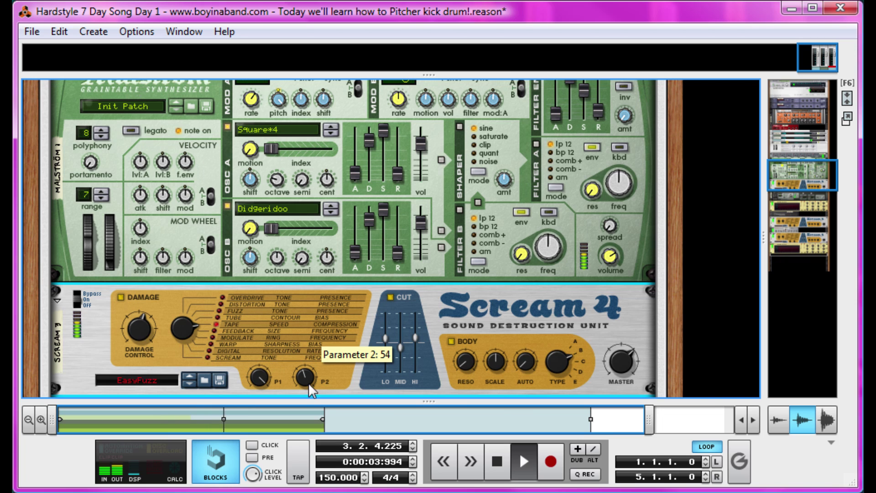
pyautogui.moveTo(309, 382)
pyautogui.mouseDown()
pyautogui.moveTo(319, 360)
pyautogui.moveTo(313, 375)
pyautogui.mouseUp()
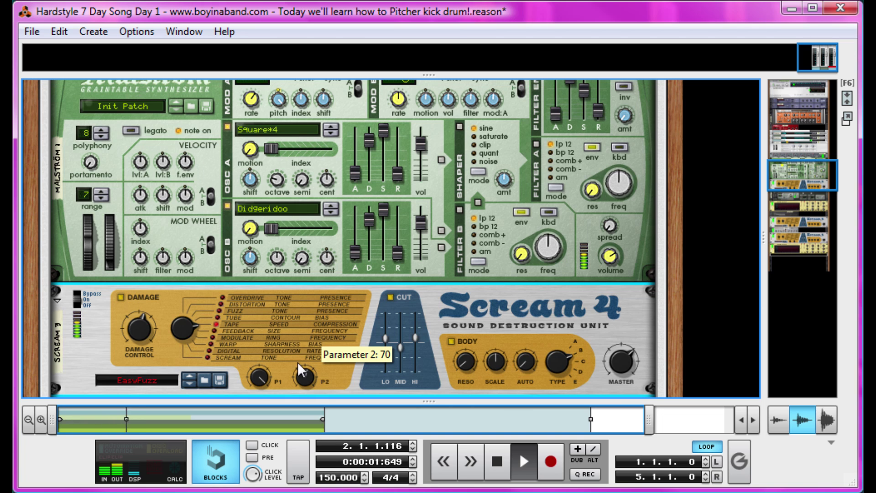
pyautogui.click(391, 298)
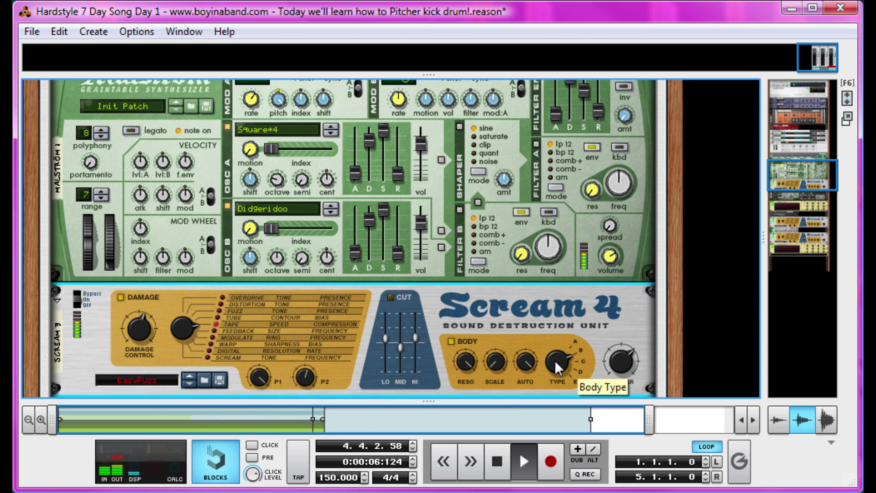
pyautogui.moveTo(556, 360); pyautogui.dragTo(546, 336)
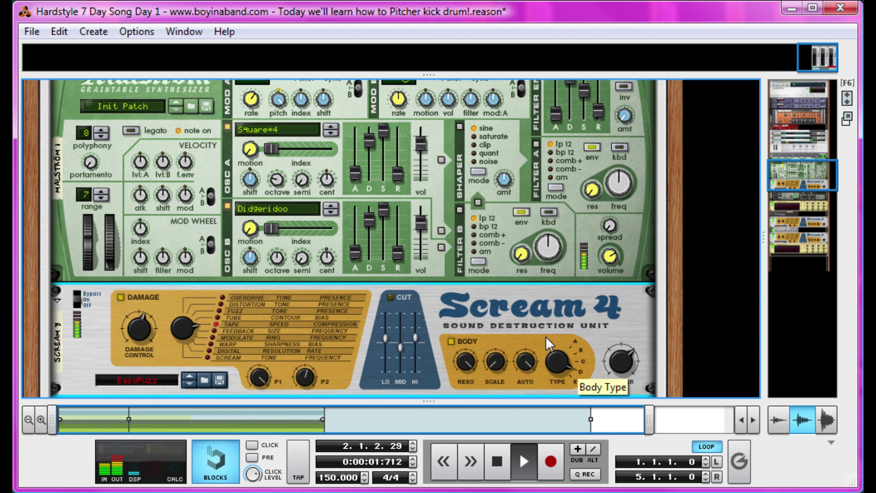
pyautogui.moveTo(313, 380); pyautogui.dragTo(281, 381)
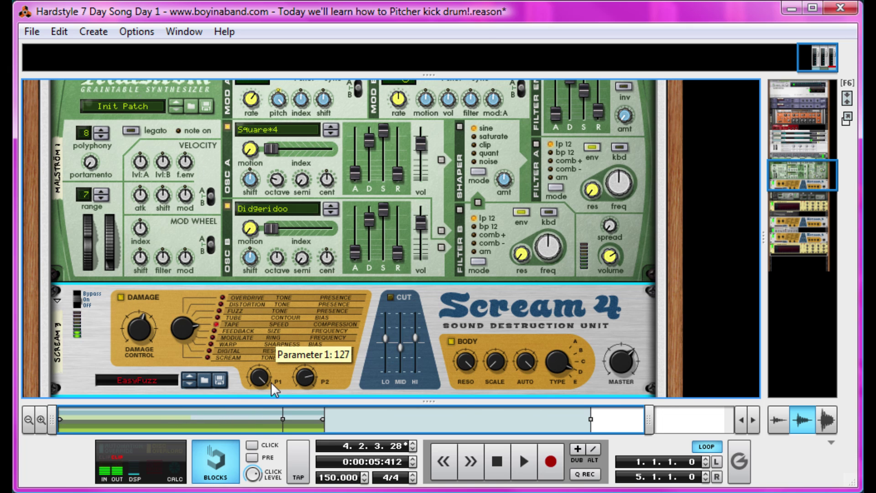
pyautogui.scroll(5, 329, 356)
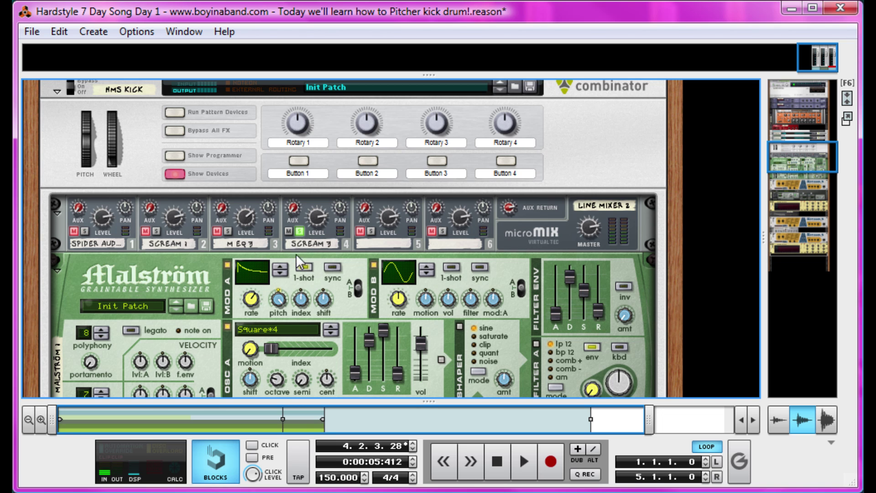
pyautogui.scroll(-5, 298, 232)
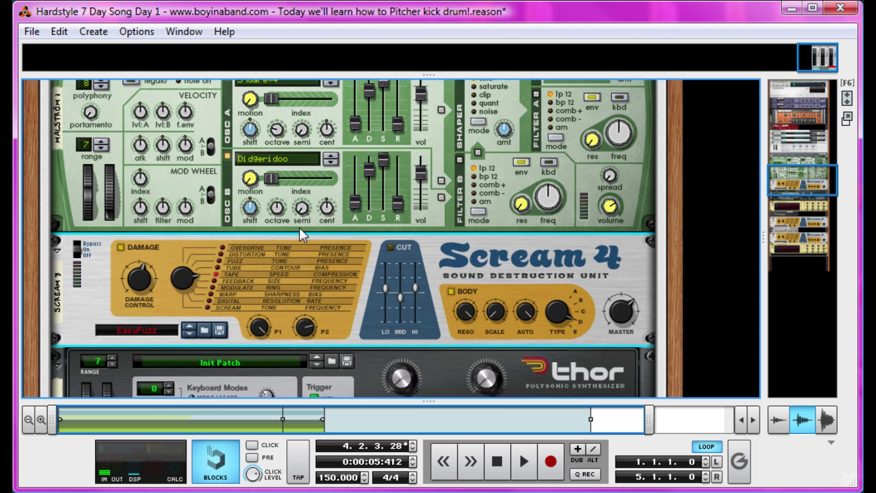
# Insert an MClass Equalizer after Scream 3 and boost Param 1 about 10 dB near 150 Hz.
pyautogui.rightClick(424, 314)
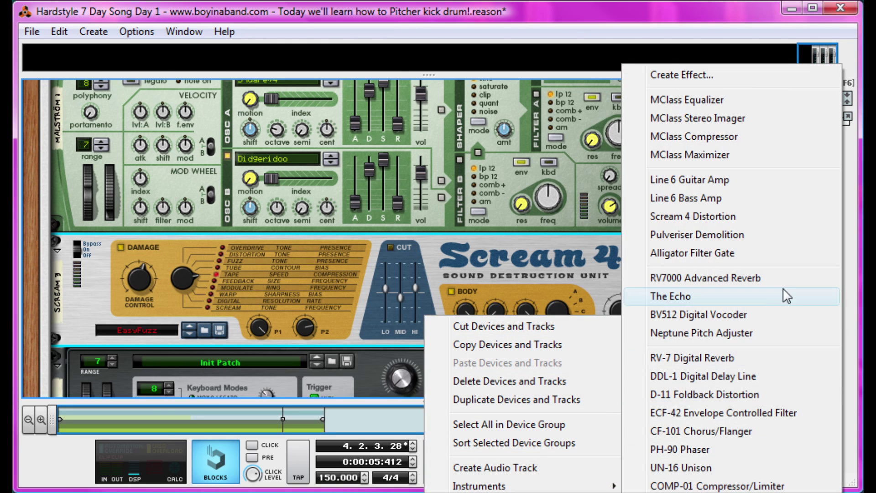
pyautogui.click(766, 101)
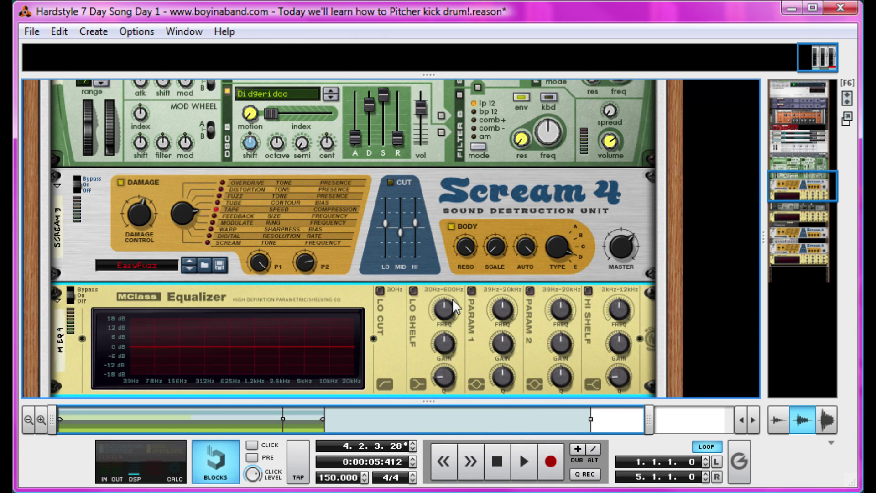
pyautogui.click(472, 292)
pyautogui.moveTo(503, 307); pyautogui.dragTo(466, 453)
pyautogui.press('space')
pyautogui.moveTo(504, 352); pyautogui.dragTo(493, 379)
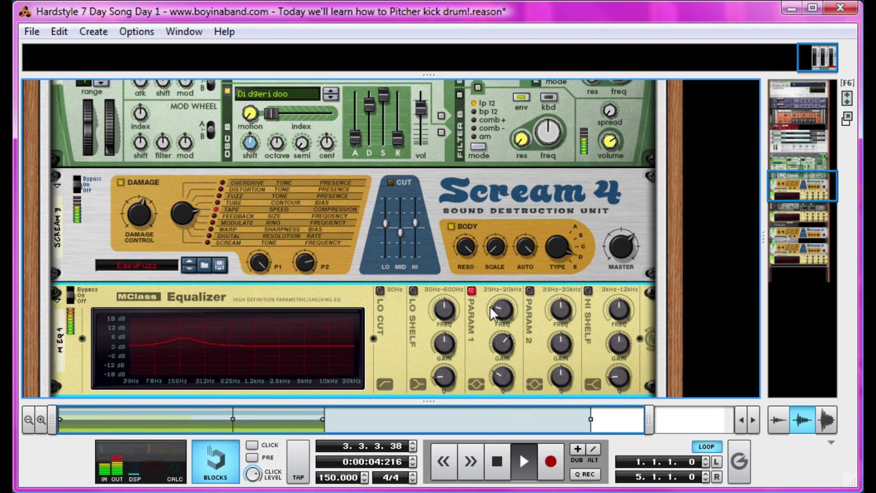
pyautogui.click(472, 291)
pyautogui.click(472, 290)
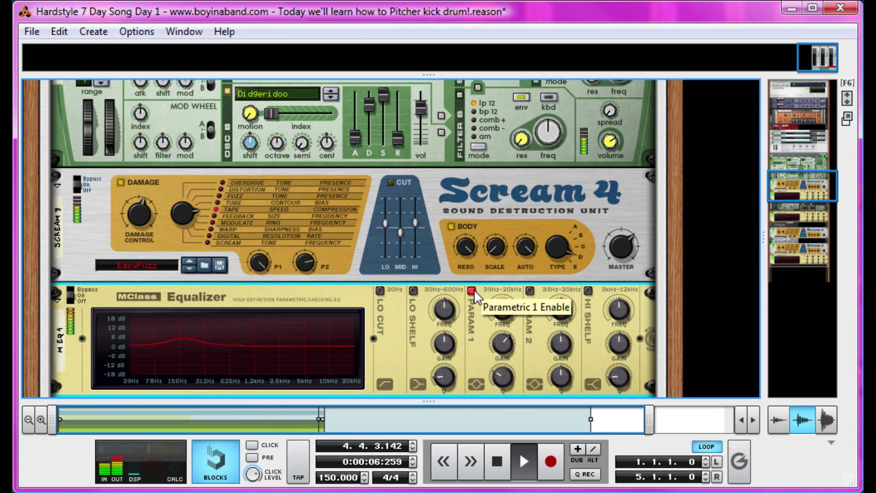
pyautogui.press('space')
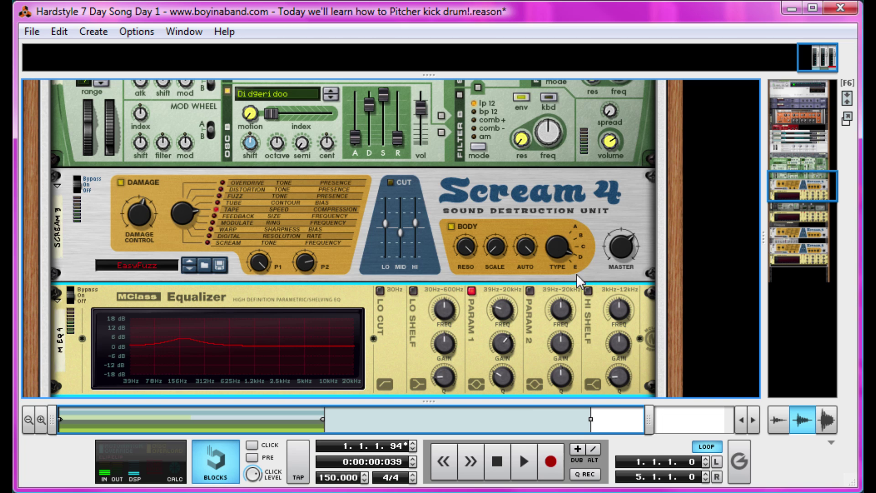
# Enable Param 2 at about 1.4 kHz with a strong boost, adjust its Q, and A/B it.
pyautogui.press('space')
pyautogui.click(530, 291)
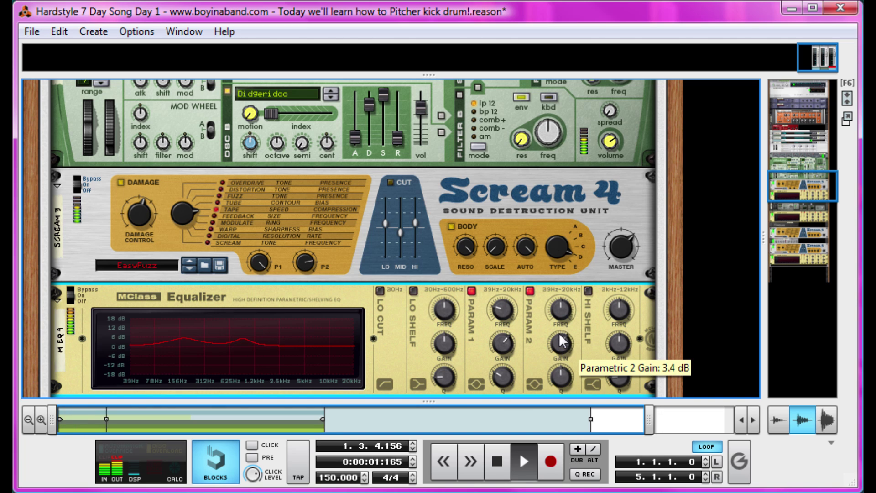
pyautogui.moveTo(557, 310); pyautogui.dragTo(553, 311)
pyautogui.moveTo(569, 358); pyautogui.dragTo(564, 345)
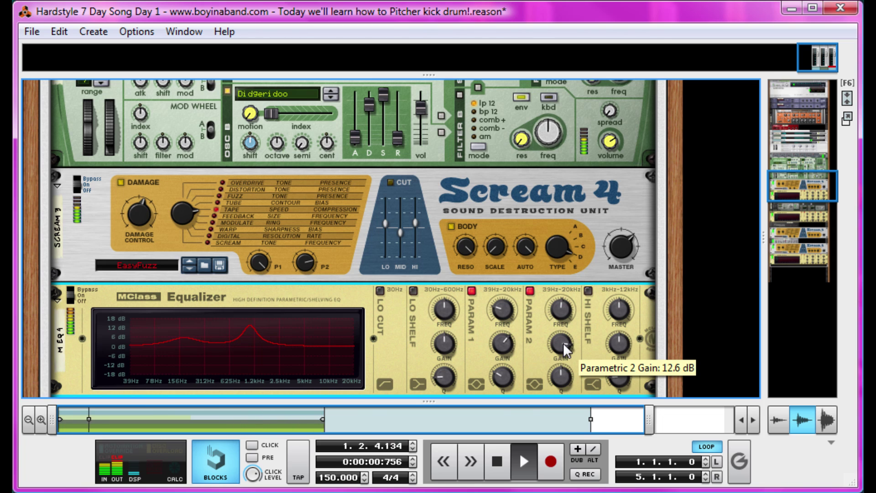
pyautogui.press('space')
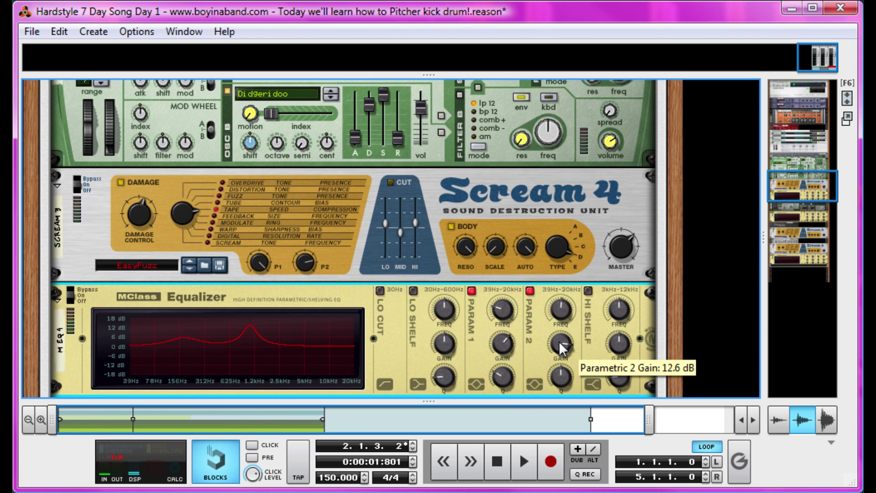
pyautogui.press('space')
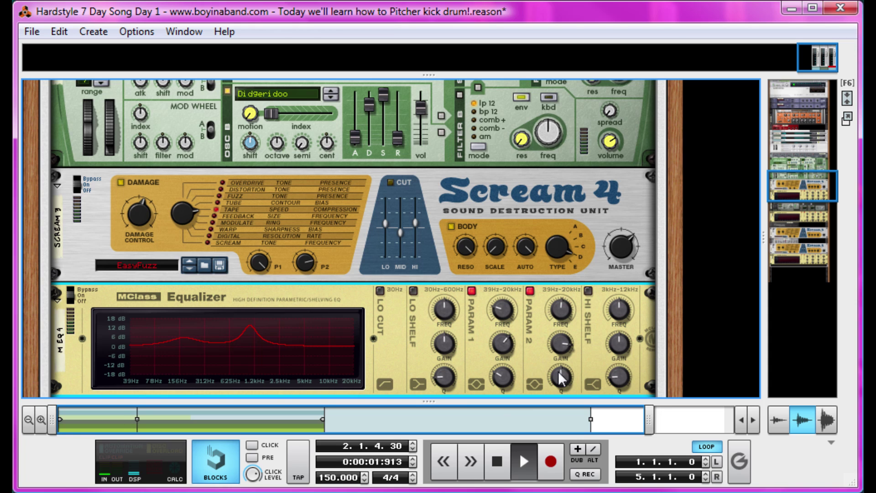
pyautogui.moveTo(560, 375); pyautogui.dragTo(558, 378)
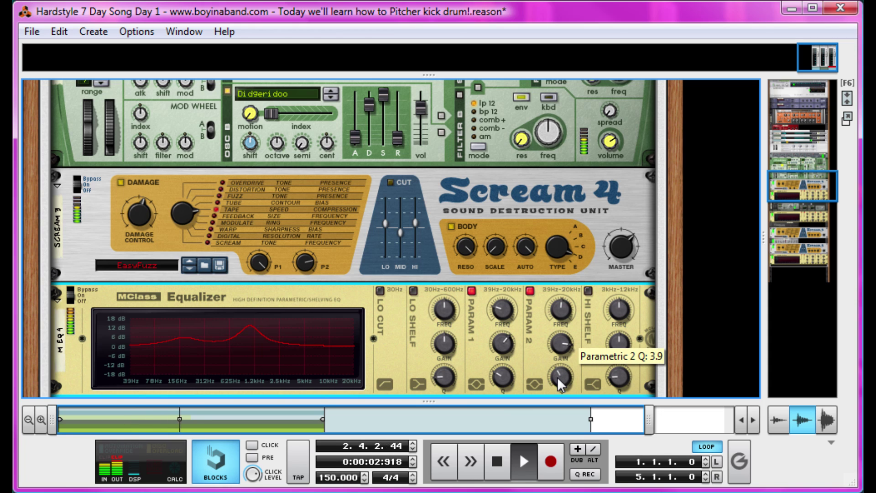
pyautogui.click(530, 290)
pyautogui.click(530, 291)
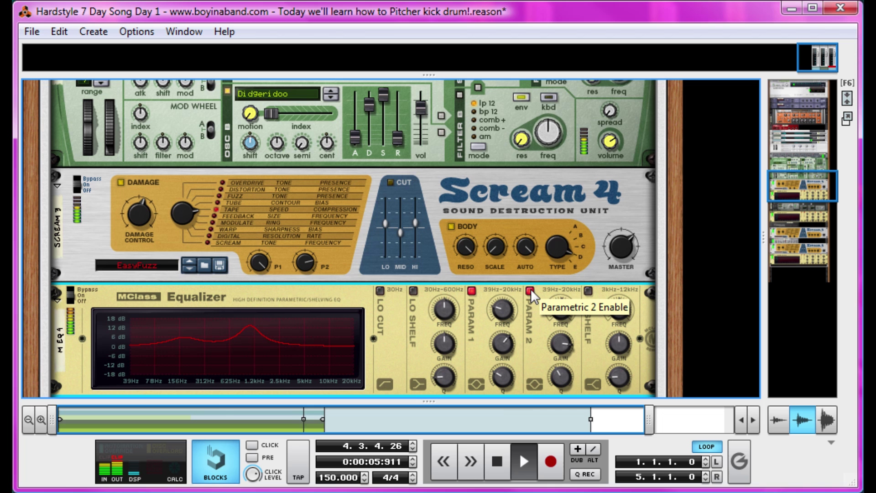
pyautogui.press('space')
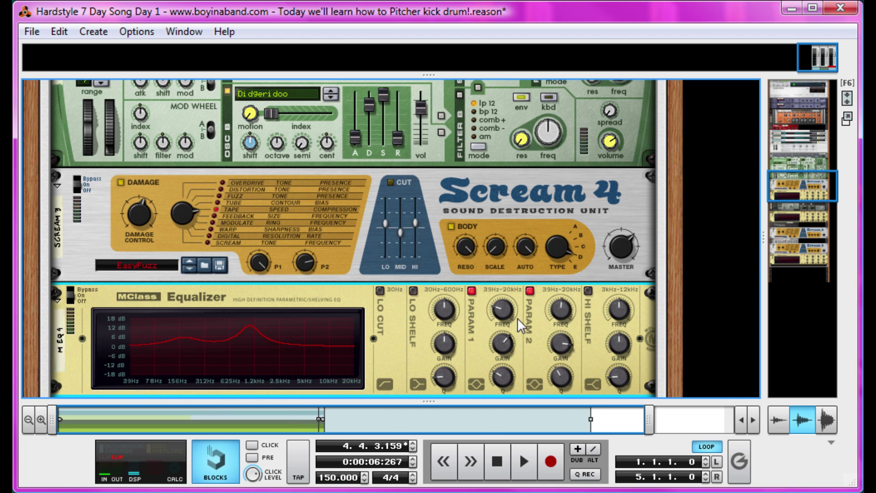
pyautogui.scroll(3, 557, 256)
pyautogui.scroll(8, 557, 256)
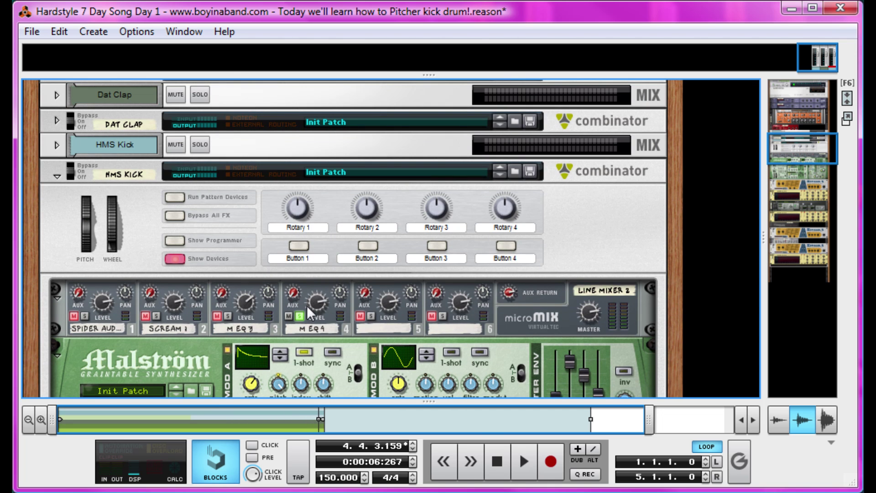
# Unsolo mixer channel 4 and turn its level down to about 92 while auditioning the kick.
pyautogui.click(301, 316)
pyautogui.click(300, 316)
pyautogui.press('space')
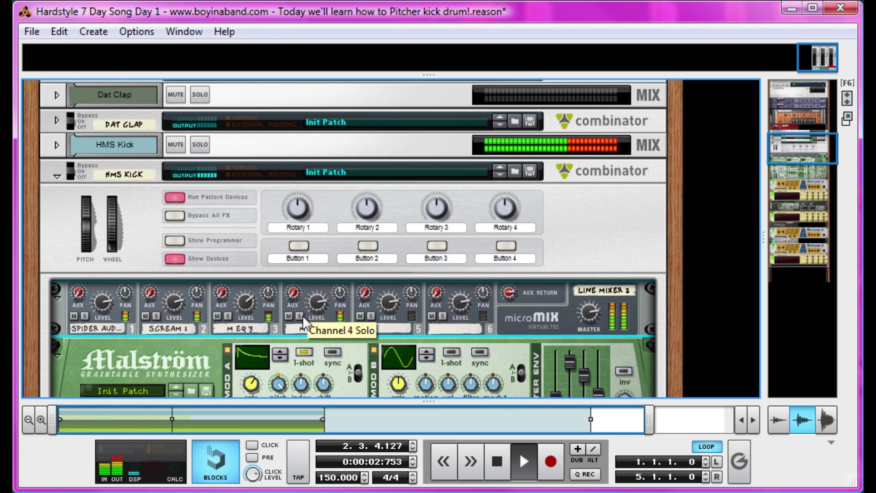
pyautogui.press('space')
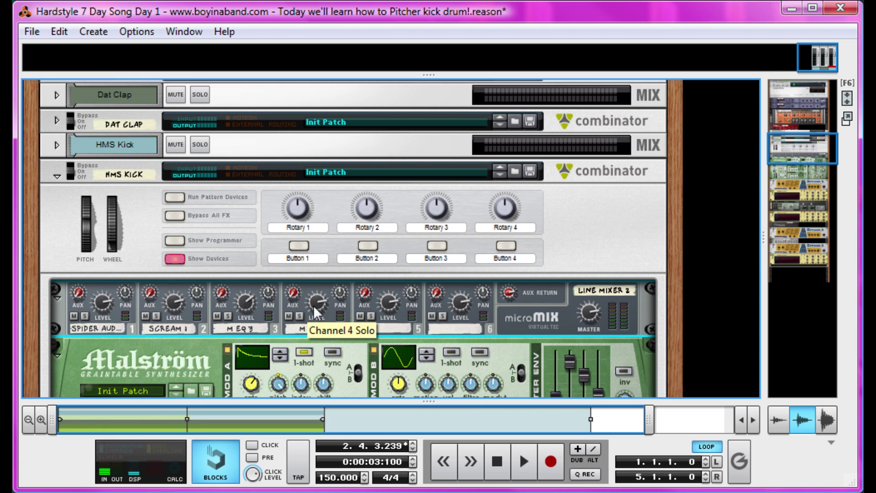
pyautogui.press('space')
pyautogui.moveTo(314, 306)
pyautogui.mouseDown()
pyautogui.moveTo(291, 340)
pyautogui.moveTo(320, 306)
pyautogui.moveTo(311, 318)
pyautogui.mouseUp()
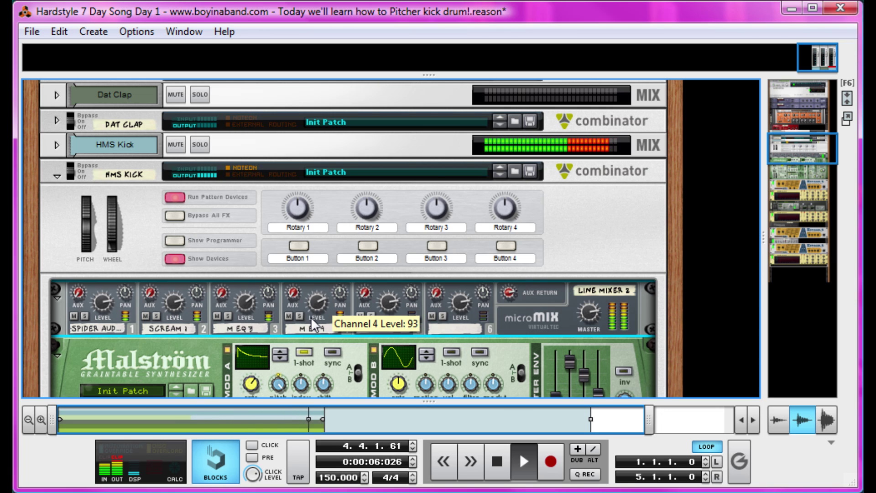
pyautogui.press('space')
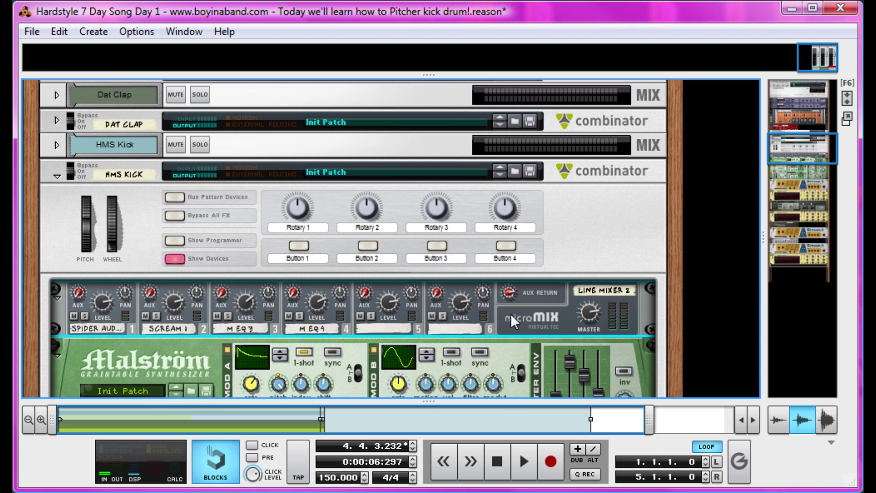
# Create an MClass Equalizer in the kick Combinator and place it above the mixer.
pyautogui.rightClick(504, 326)
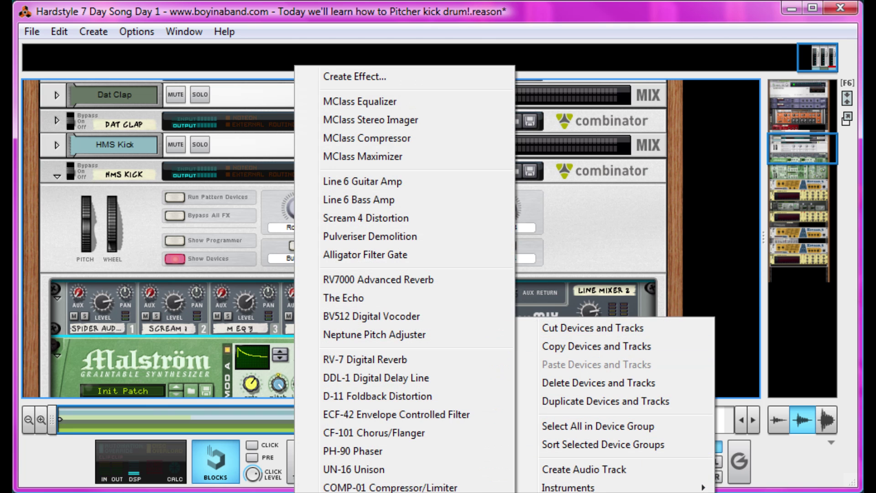
pyautogui.click(388, 101)
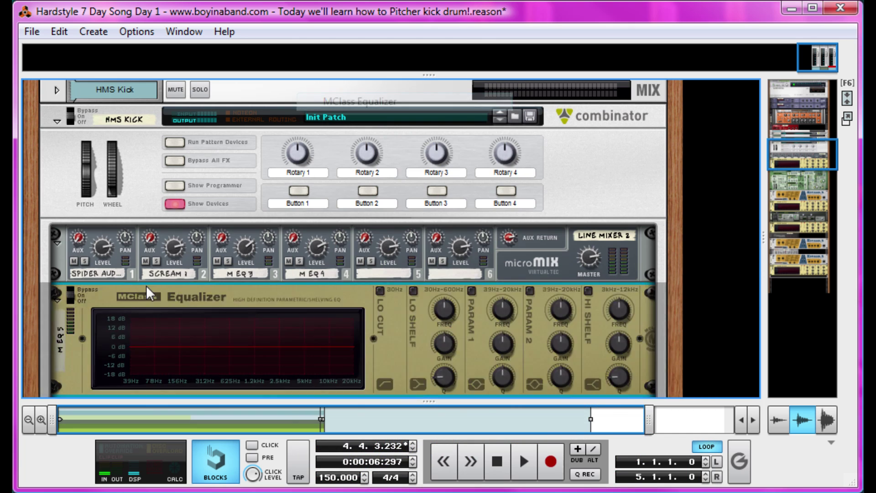
pyautogui.moveTo(65, 376); pyautogui.dragTo(69, 252)
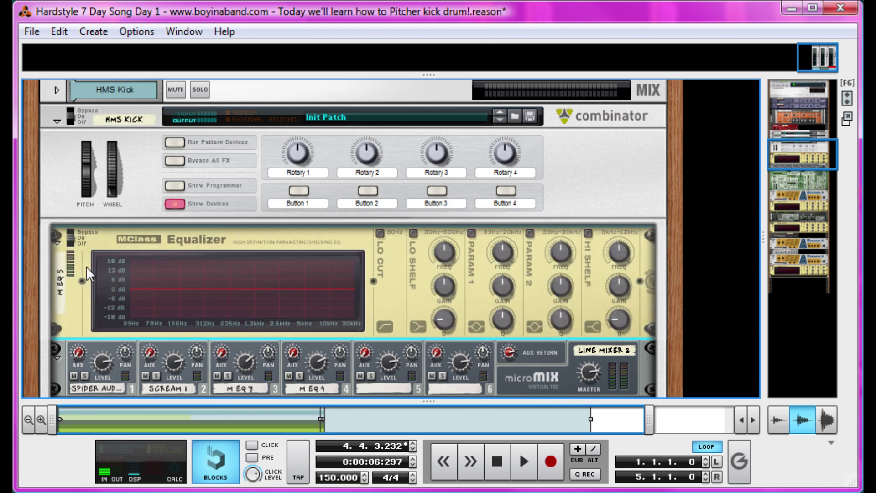
# Cable the mixer's Master Out into the EQ input and the EQ output to the Combinator output.
pyautogui.press('Tab')
pyautogui.scroll(-2, 287, 265)
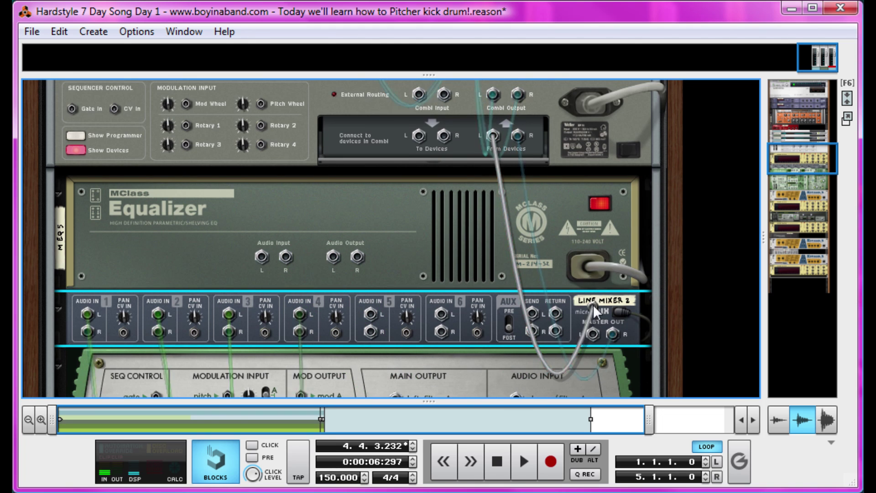
pyautogui.moveTo(593, 338); pyautogui.dragTo(261, 260)
pyautogui.moveTo(333, 257); pyautogui.dragTo(493, 135)
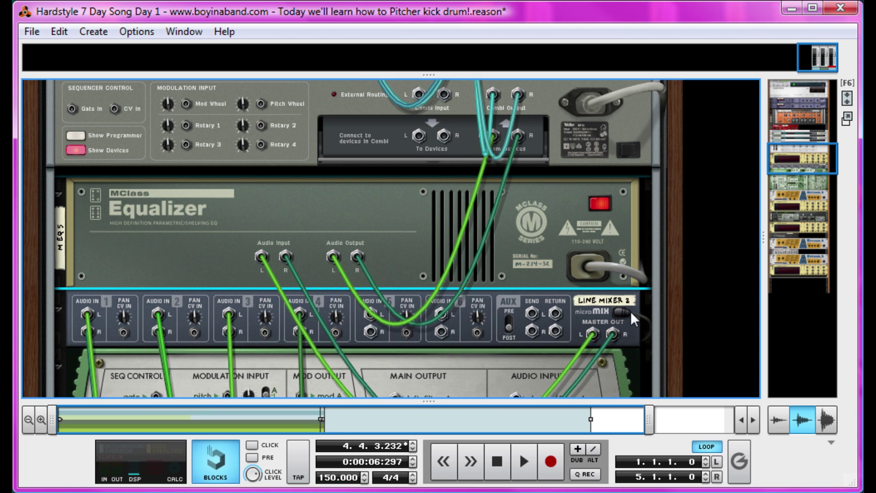
pyautogui.press('Tab')
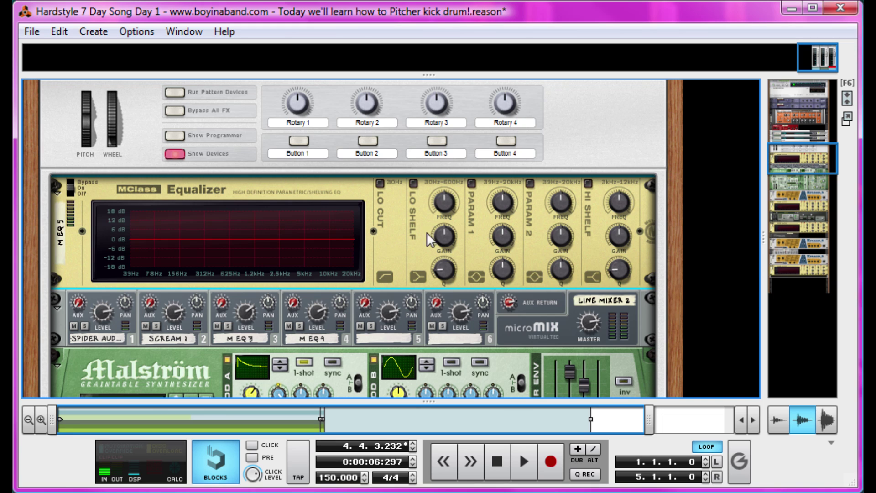
# Enable the EQ's low shelf band and raise its Q to 1.54.
pyautogui.click(414, 183)
pyautogui.press('space')
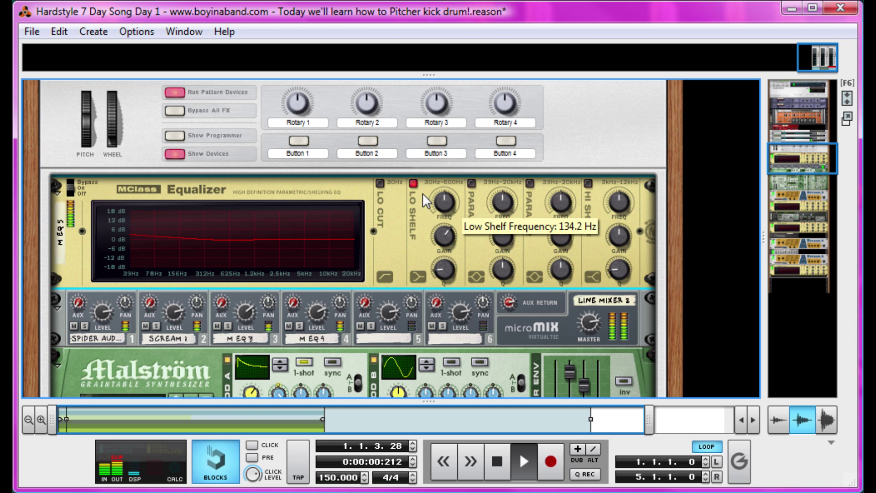
pyautogui.click(409, 182)
pyautogui.click(409, 182)
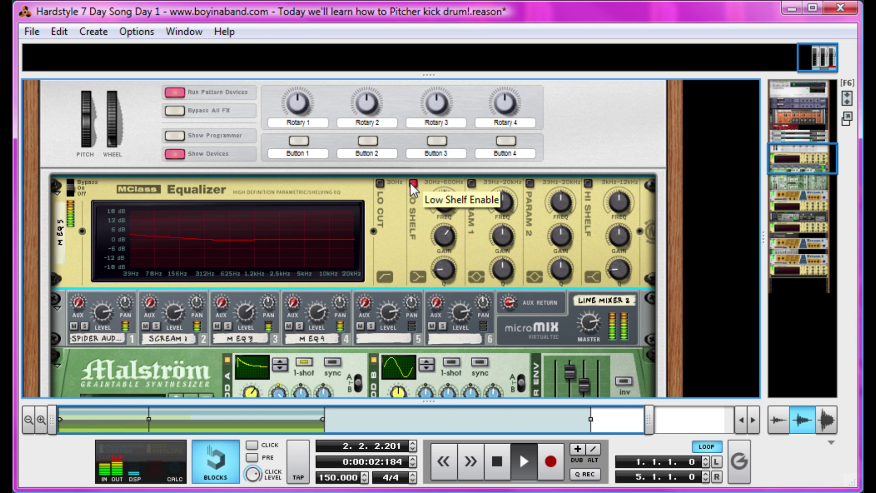
pyautogui.moveTo(443, 269); pyautogui.dragTo(456, 229)
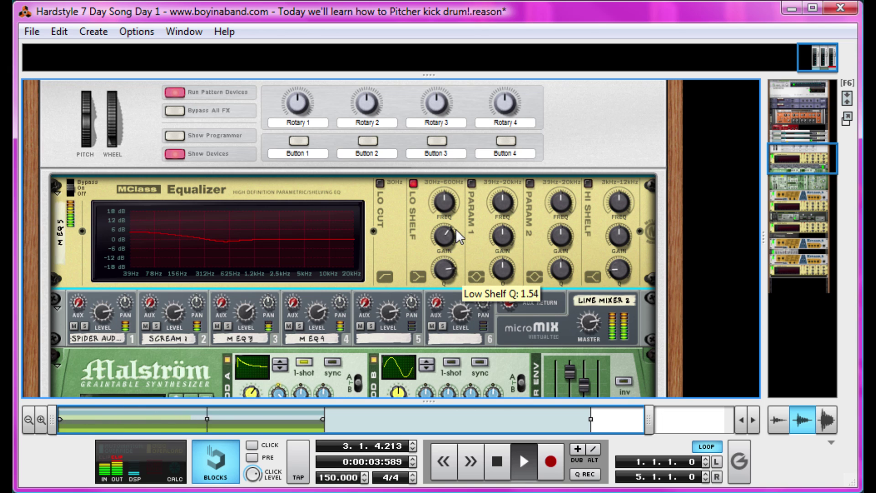
pyautogui.press('space')
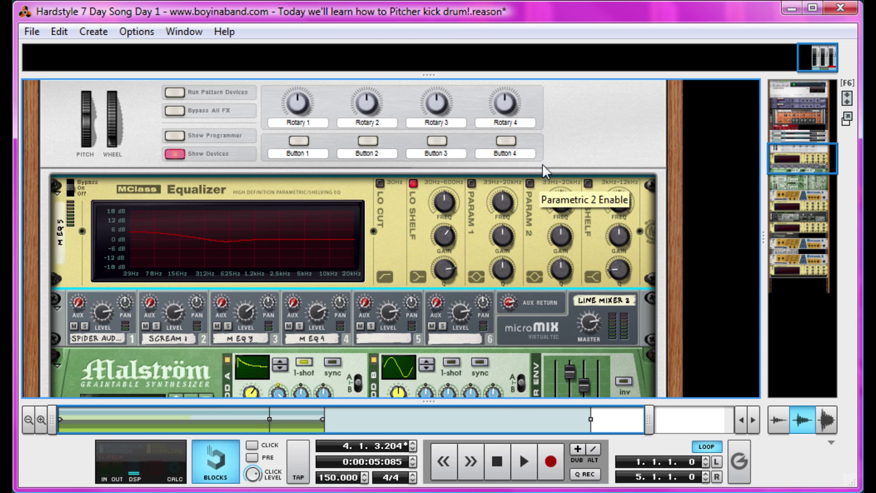
# Enable parametric band 1 as a narrow -6.9 dB cut near 805 Hz.
pyautogui.click(473, 184)
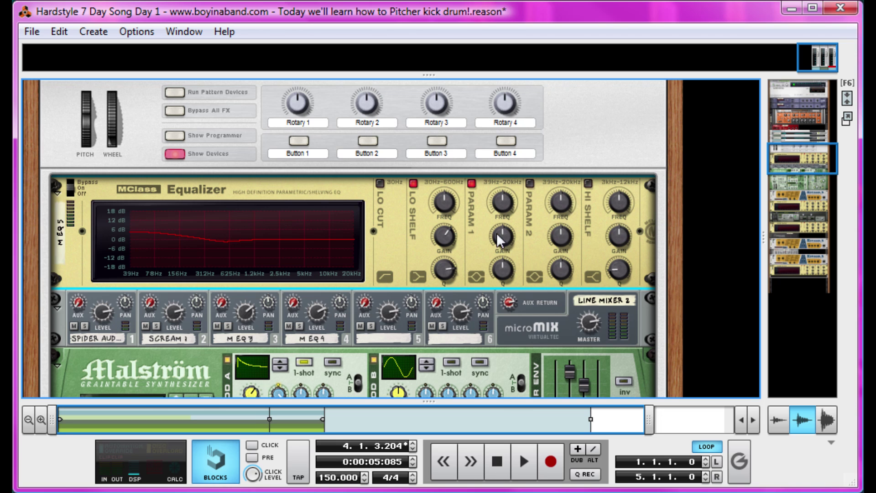
pyautogui.press('space')
pyautogui.moveTo(504, 239); pyautogui.dragTo(507, 274)
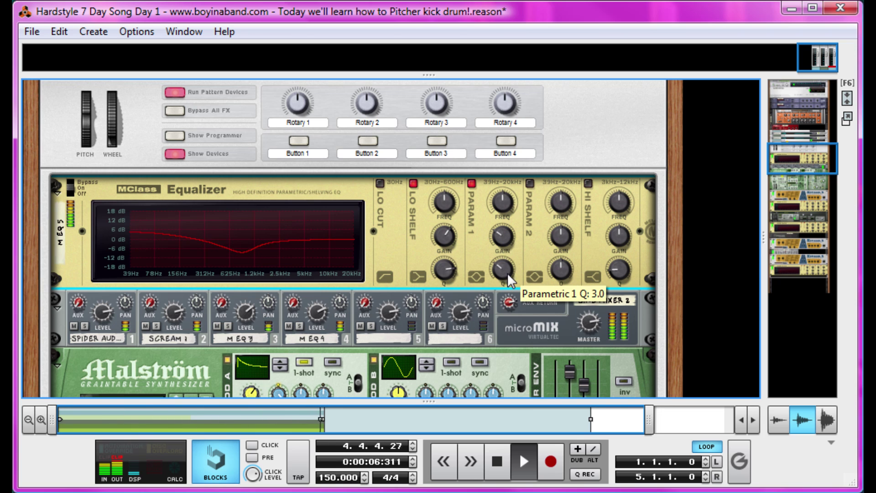
pyautogui.moveTo(507, 208); pyautogui.dragTo(518, 156)
pyautogui.press('space')
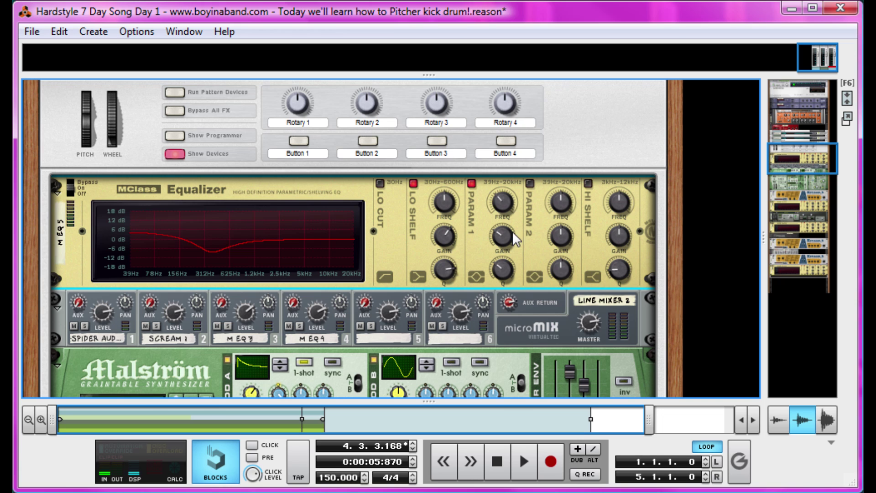
# Enable the high shelf band and set its Q to 0.71.
pyautogui.moveTo(624, 235); pyautogui.dragTo(623, 231)
pyautogui.press('space')
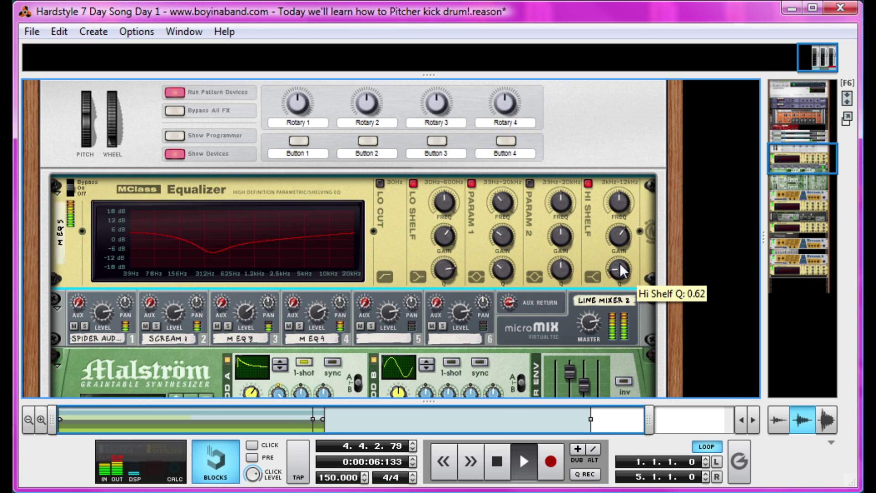
pyautogui.moveTo(624, 265); pyautogui.dragTo(624, 248)
pyautogui.press('space')
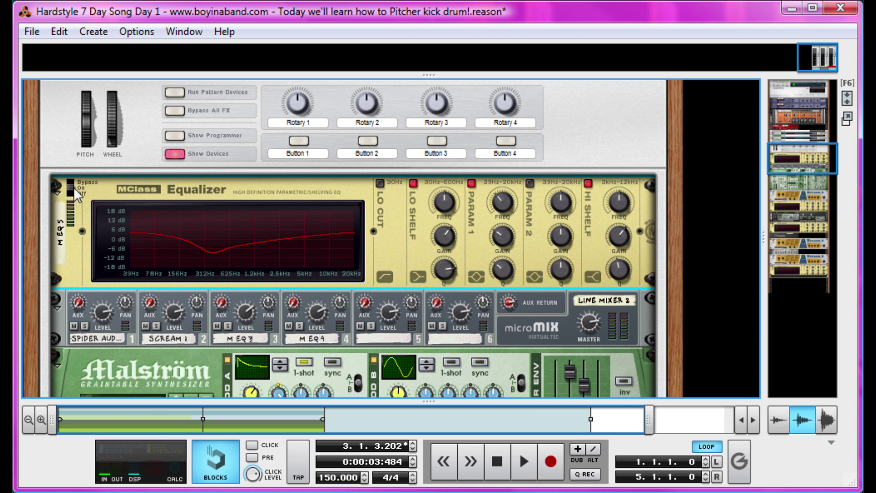
# Switch the master MClass EQ from bypass to On, then reveal the mixer channels above the rack.
pyautogui.press('space')
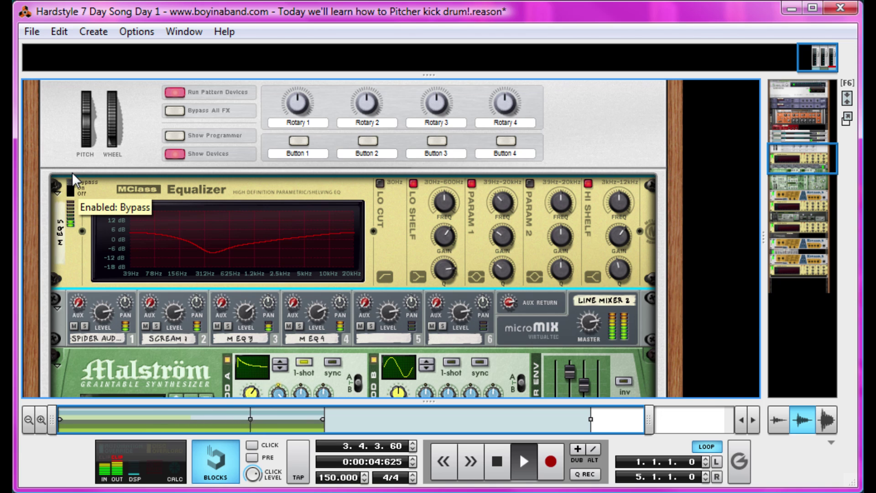
pyautogui.click(72, 186)
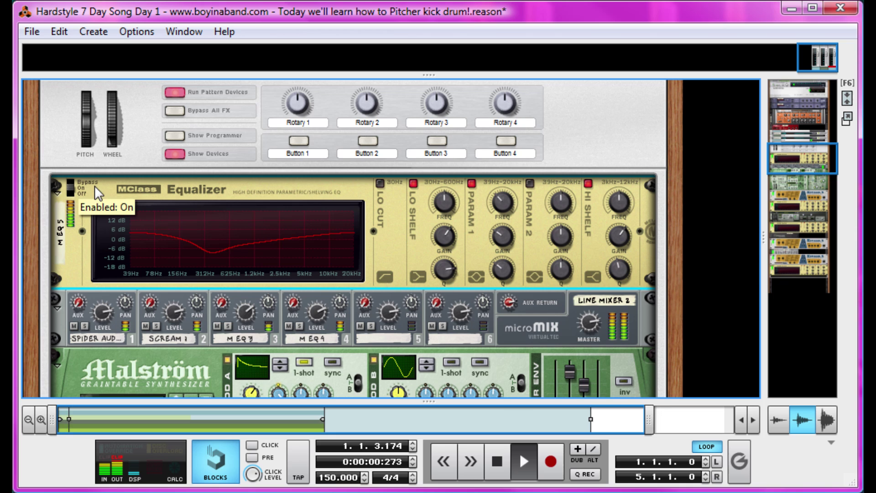
pyautogui.press('space')
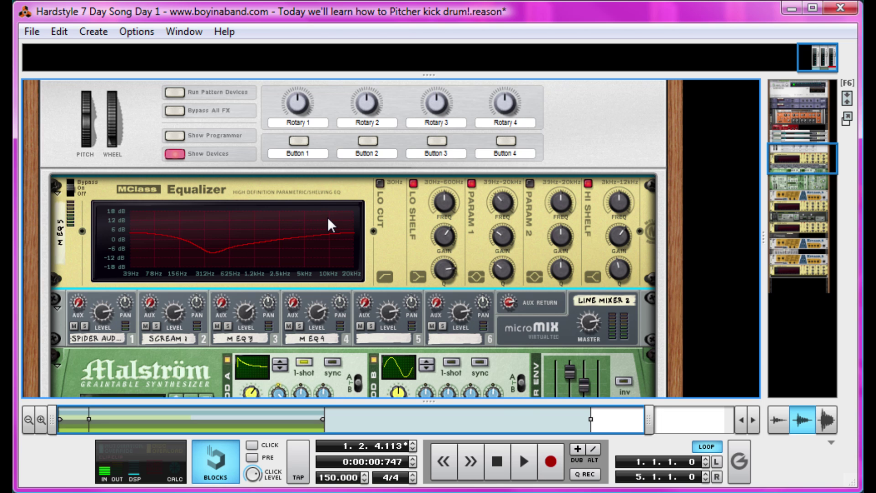
pyautogui.press('space')
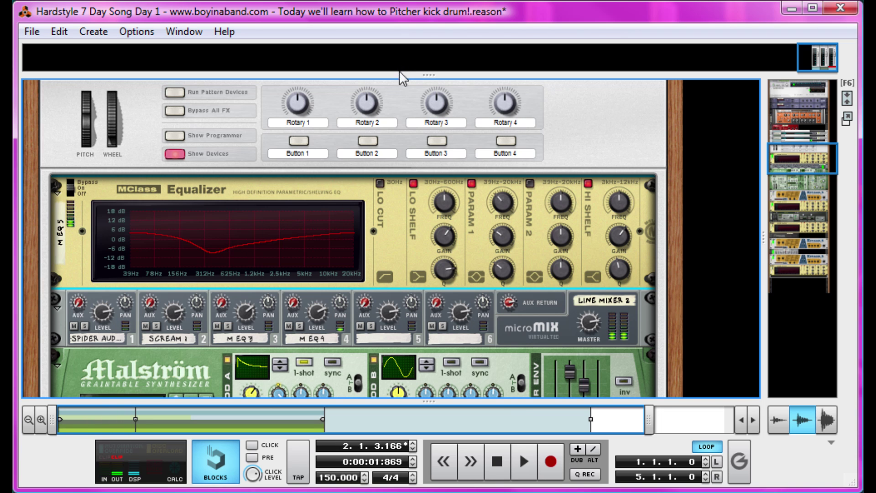
pyautogui.moveTo(402, 79); pyautogui.dragTo(474, 292)
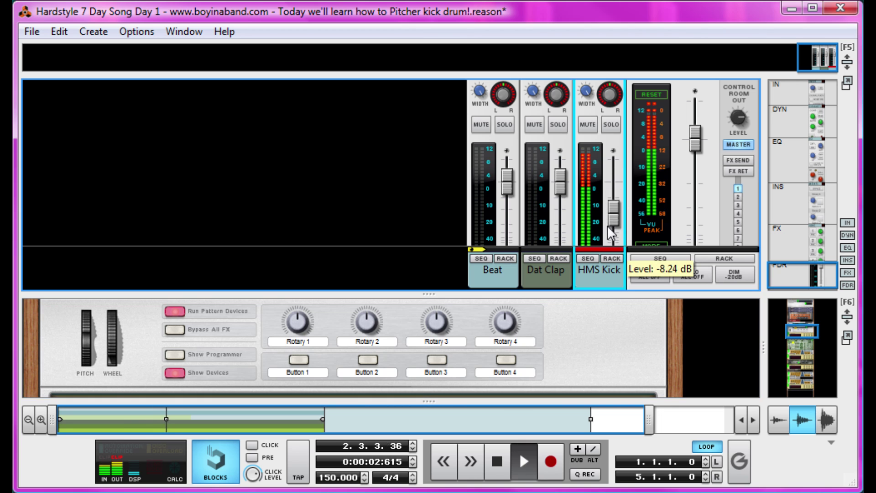
# Set the HMS Kick fader to -15.49 dB, collapse the mixer, and show the sequencer with F7.
pyautogui.moveTo(608, 225); pyautogui.dragTo(609, 217)
pyautogui.press('space')
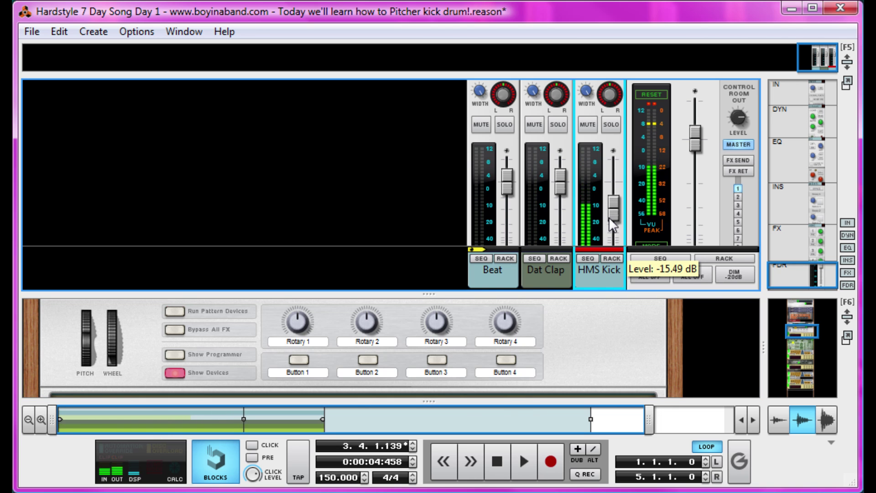
pyautogui.moveTo(472, 297); pyautogui.dragTo(411, 76)
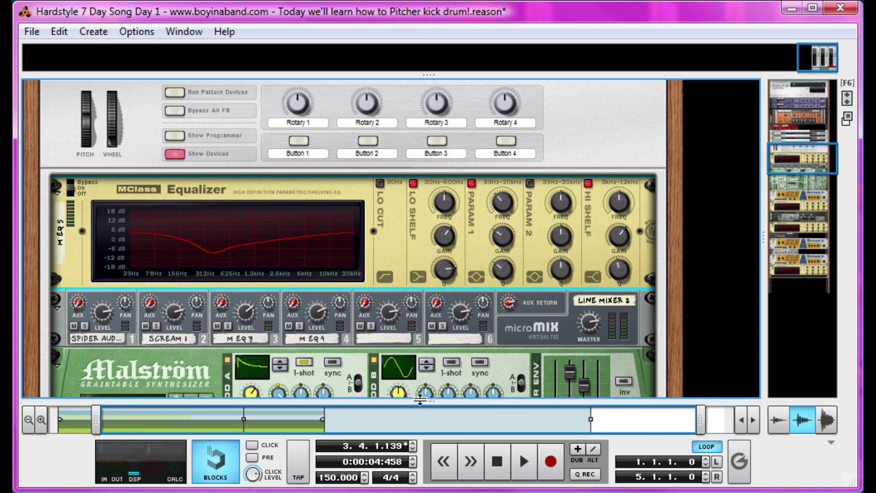
pyautogui.press('F7')
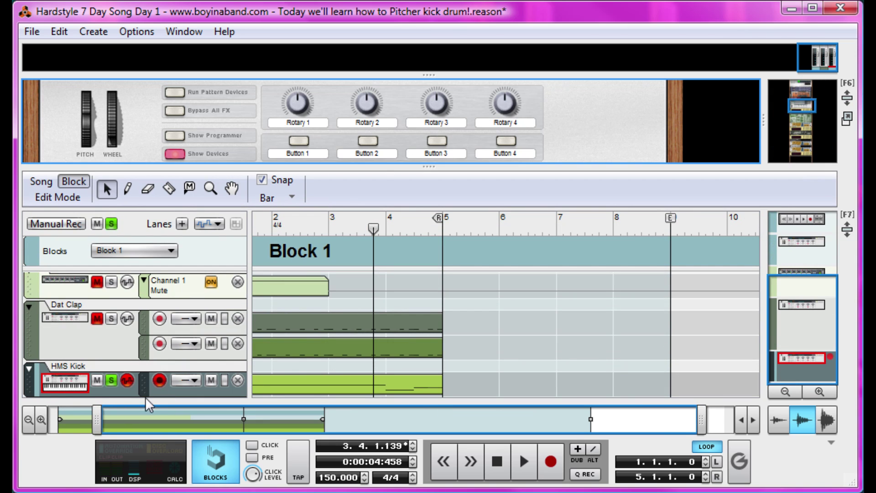
# Unsolo HMS Kick and mute Dat Clap, leaving the Beat track audible during playback.
pyautogui.press('space')
pyautogui.click(110, 381)
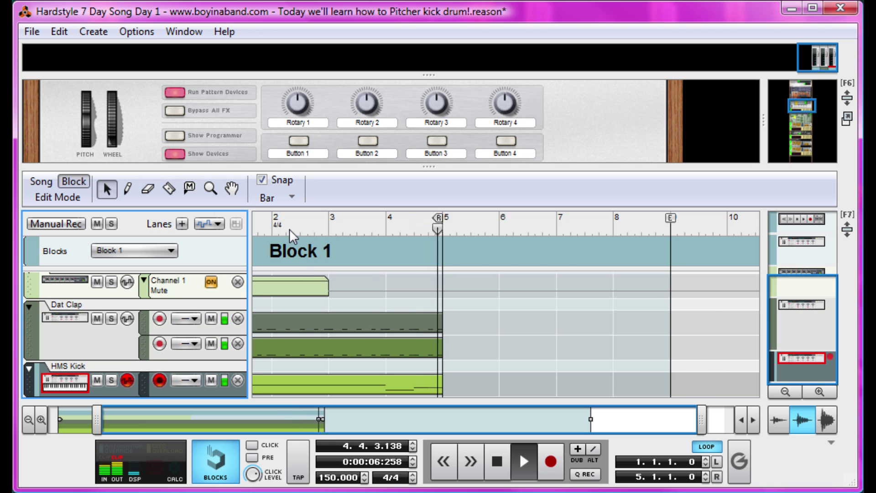
pyautogui.click(97, 319)
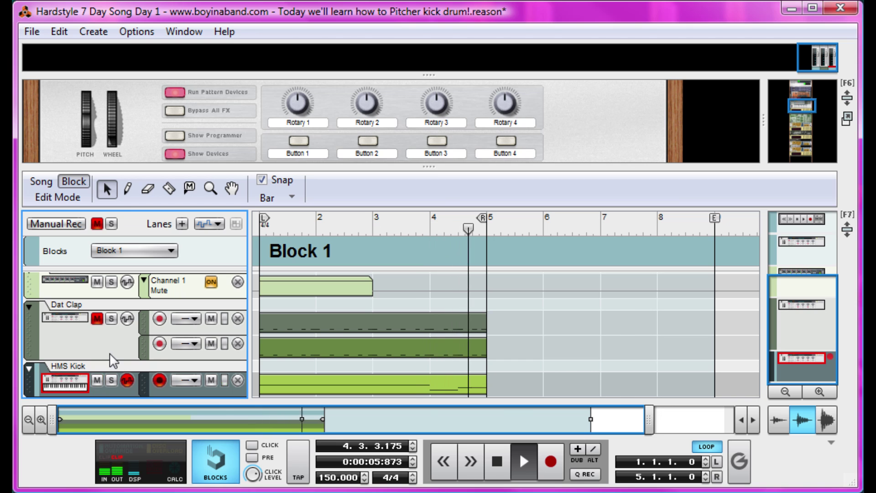
pyautogui.scroll(3, 101, 335)
pyautogui.click(97, 319)
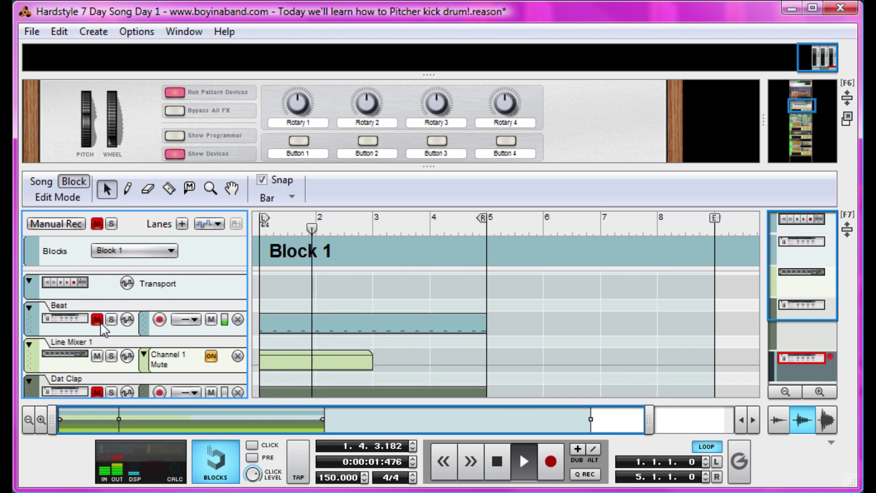
pyautogui.click(98, 320)
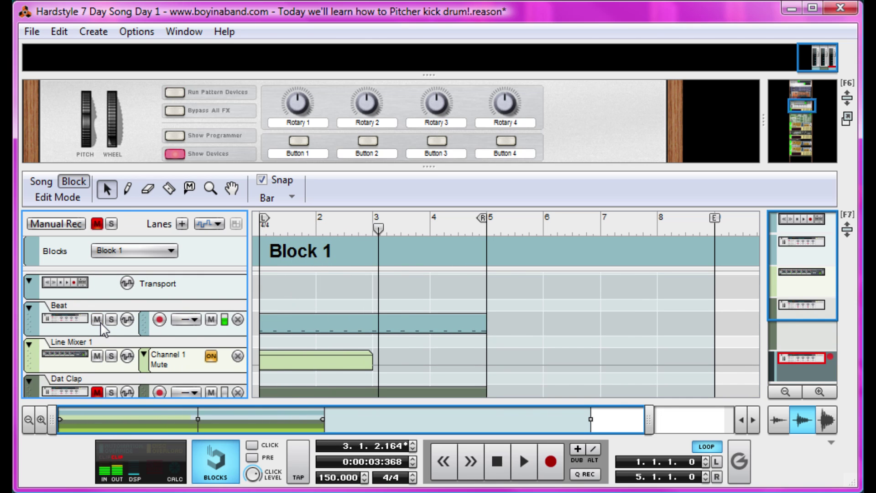
pyautogui.scroll(-3, 419, 375)
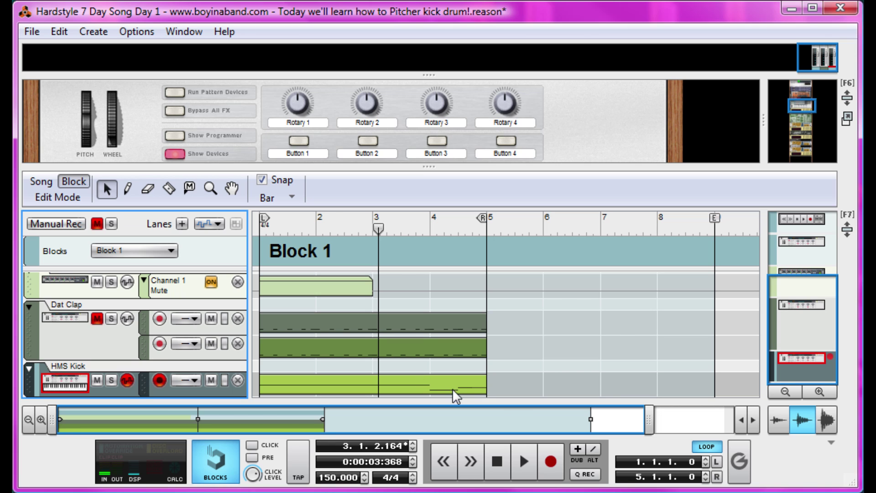
# Open the HMS Kick clip, confirm the short note near bar 4 is E2, and play from bar 4.
pyautogui.doubleClick(464, 383)
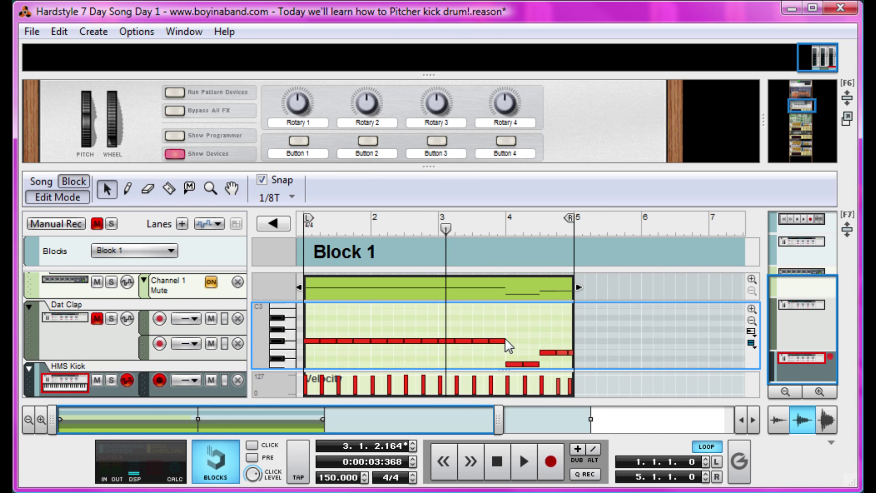
pyautogui.scroll(-3, 504, 338)
pyautogui.scroll(3, 507, 338)
pyautogui.click(571, 353)
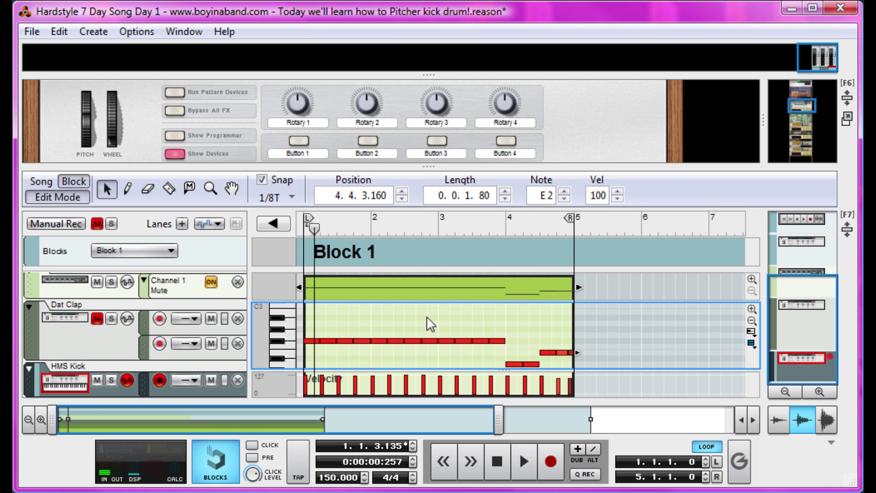
pyautogui.press('space')
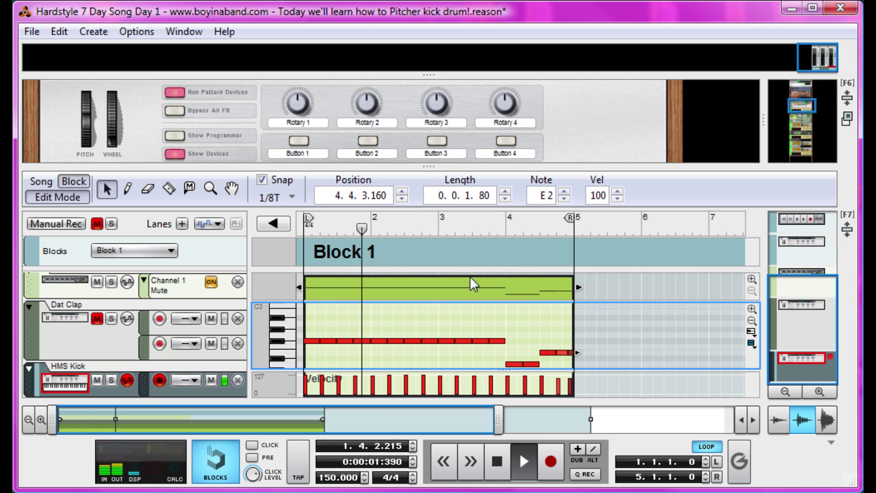
pyautogui.click(510, 224)
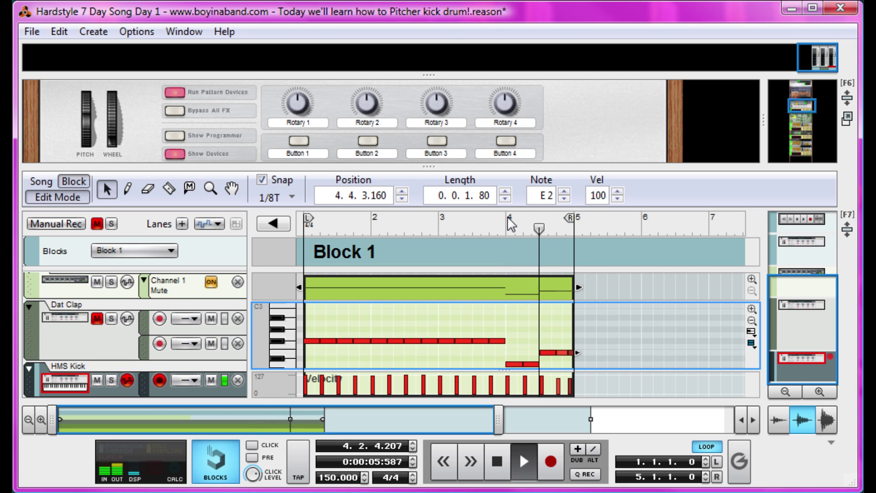
pyautogui.press('space')
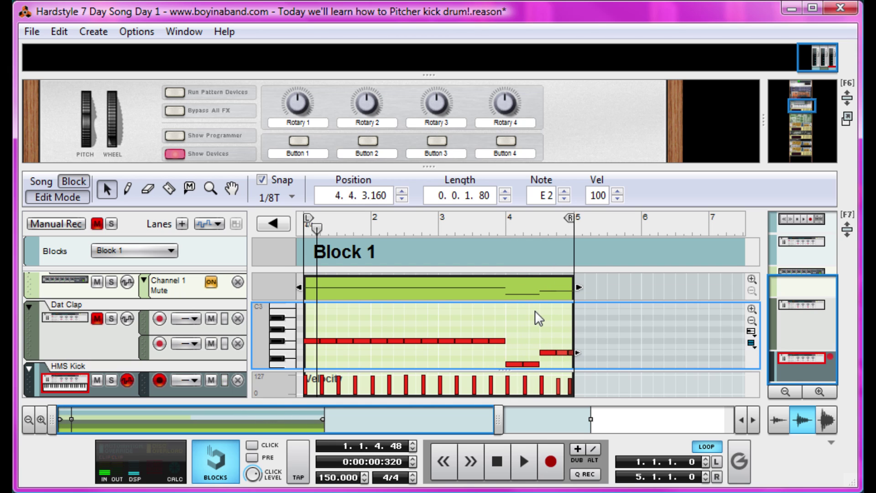